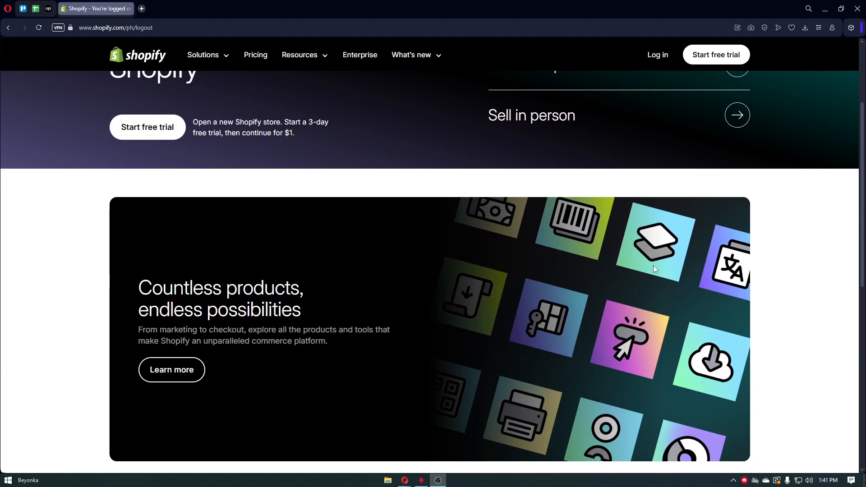
- Look through the Shopify logged-out landing page, from its main offers to the footer links
{"action": "scroll", "coordinate": [656, 269], "scroll_direction": "down", "scroll_amount": 1}
{"action": "scroll", "coordinate": [656, 270], "scroll_direction": "down", "scroll_amount": 1}
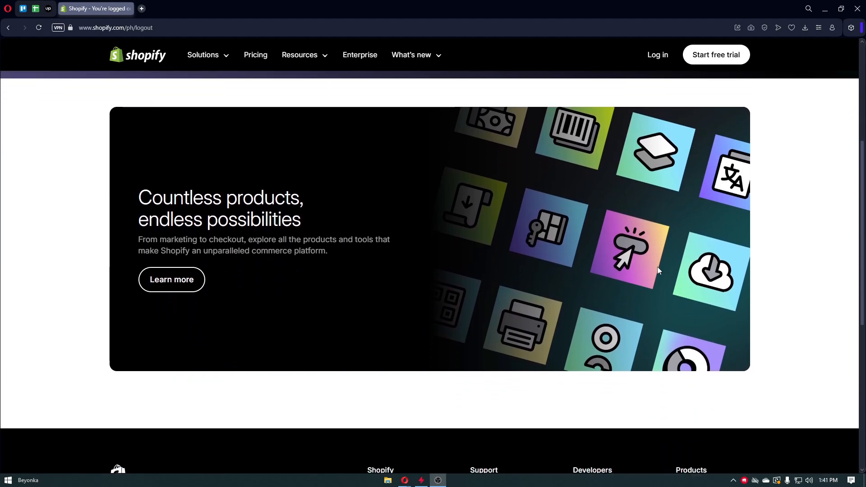
{"action": "scroll", "coordinate": [660, 271], "scroll_direction": "down", "scroll_amount": 1}
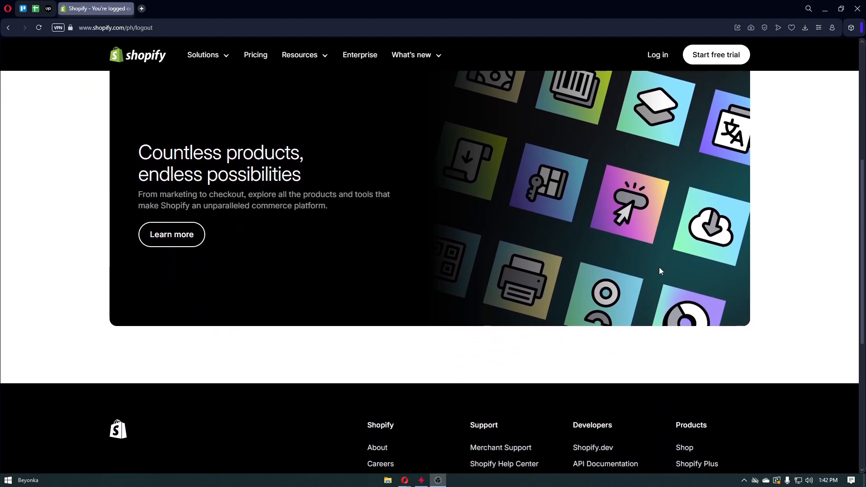
{"action": "scroll", "coordinate": [659, 270], "scroll_direction": "down", "scroll_amount": 1}
{"action": "scroll", "coordinate": [659, 271], "scroll_direction": "down", "scroll_amount": 1}
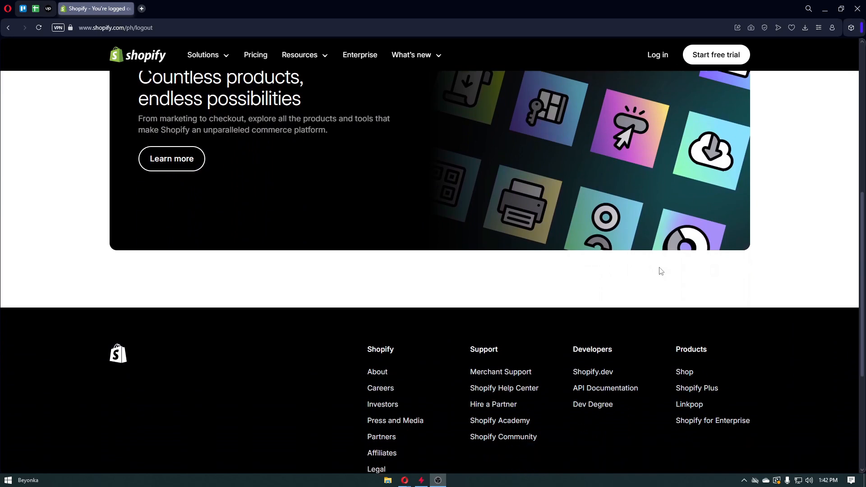
{"action": "scroll", "coordinate": [659, 270], "scroll_direction": "down", "scroll_amount": 1}
{"action": "scroll", "coordinate": [659, 271], "scroll_direction": "down", "scroll_amount": 1}
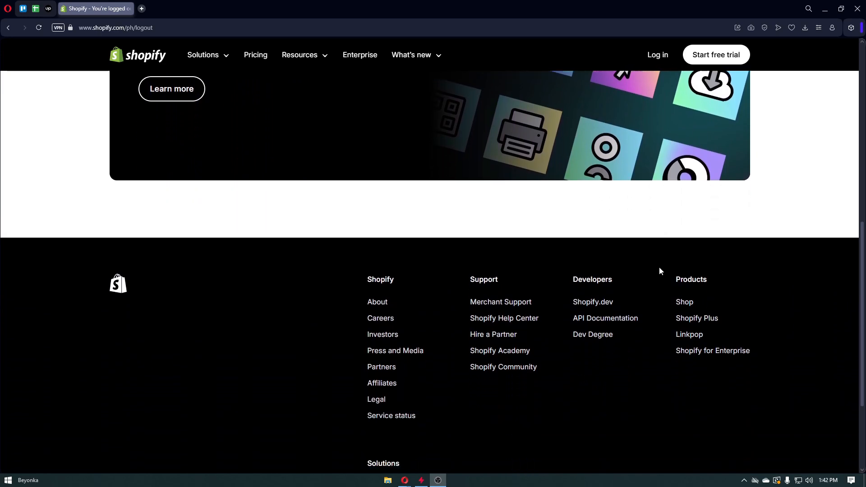
{"action": "scroll", "coordinate": [659, 270], "scroll_direction": "down", "scroll_amount": 1}
{"action": "scroll", "coordinate": [659, 268], "scroll_direction": "down", "scroll_amount": 2}
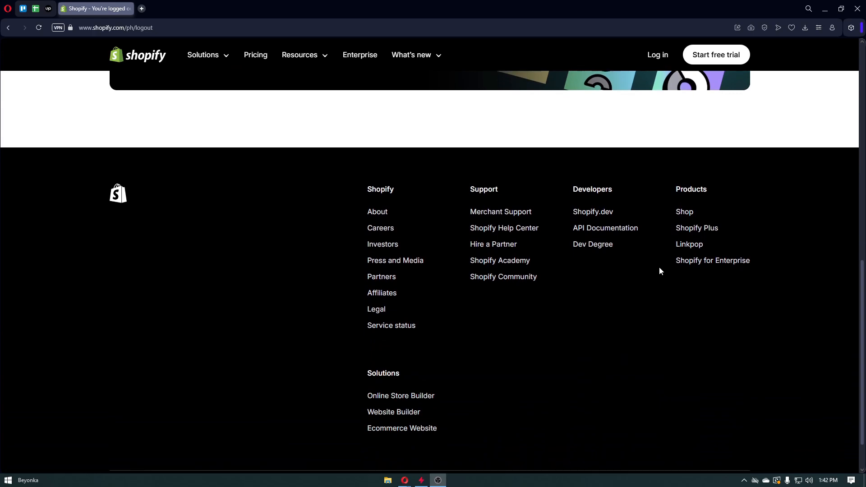
{"action": "scroll", "coordinate": [660, 269], "scroll_direction": "up", "scroll_amount": 2}
{"action": "scroll", "coordinate": [658, 270], "scroll_direction": "up", "scroll_amount": 4}
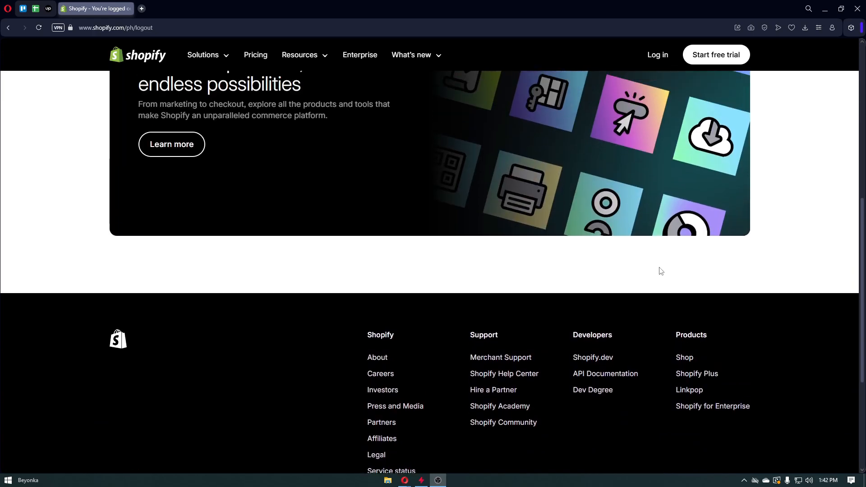
{"action": "scroll", "coordinate": [659, 270], "scroll_direction": "up", "scroll_amount": 5}
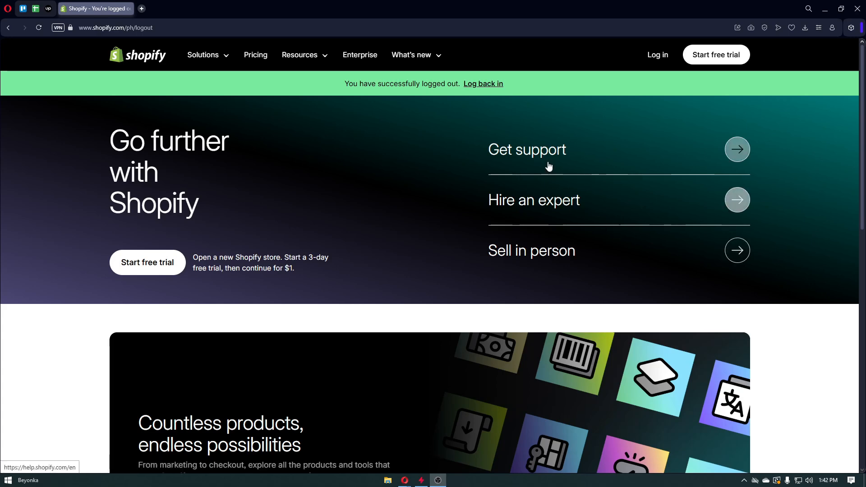
- Open the Hire an expert page and examine the popular services offered in the Shopify Partner Directory
{"action": "left_click", "coordinate": [555, 209]}
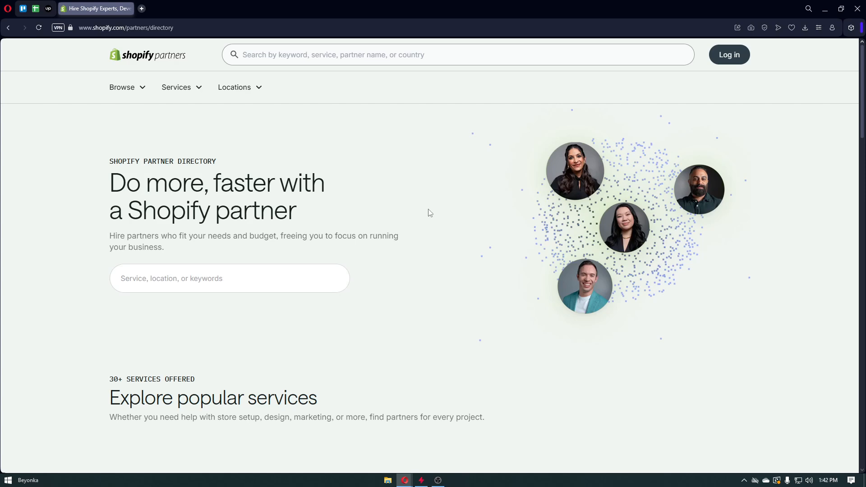
{"action": "scroll", "coordinate": [430, 213], "scroll_direction": "down", "scroll_amount": 2}
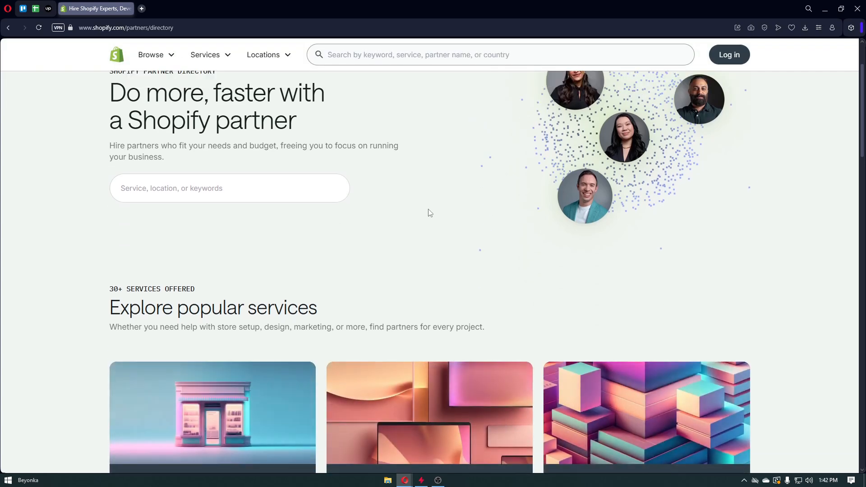
{"action": "scroll", "coordinate": [430, 213], "scroll_direction": "down", "scroll_amount": 2}
{"action": "scroll", "coordinate": [430, 213], "scroll_direction": "down", "scroll_amount": 1}
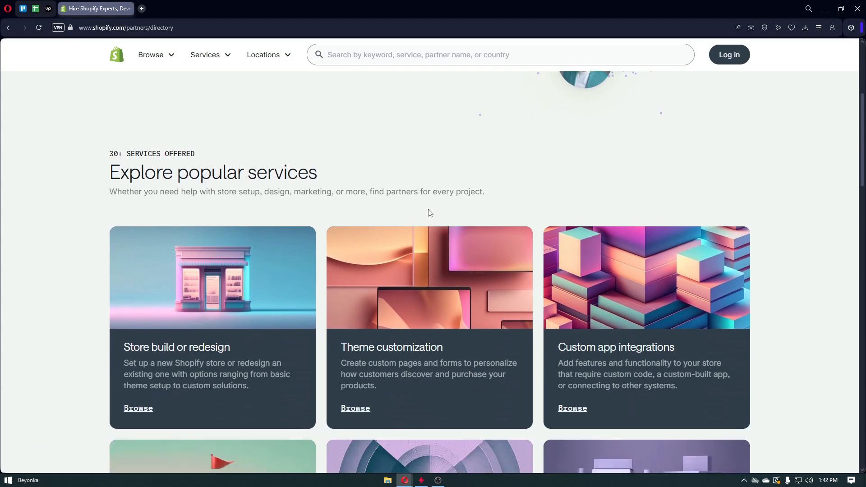
{"action": "scroll", "coordinate": [430, 213], "scroll_direction": "down", "scroll_amount": 1}
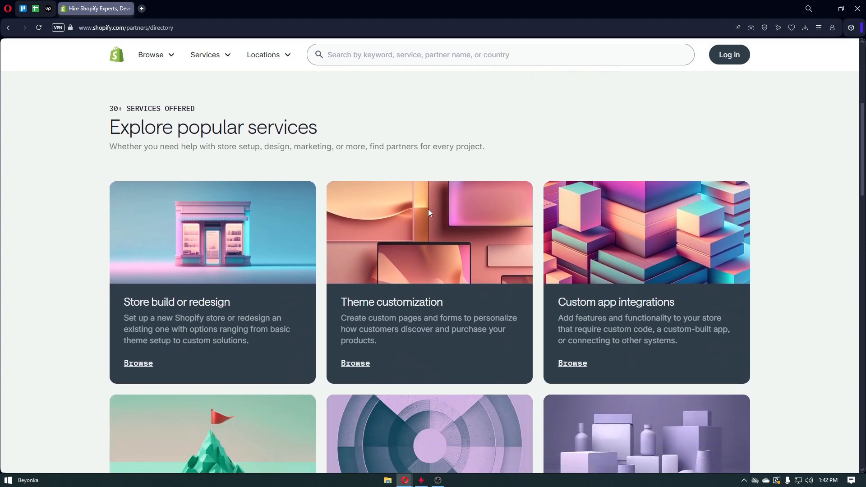
{"action": "scroll", "coordinate": [428, 209], "scroll_direction": "down", "scroll_amount": 2}
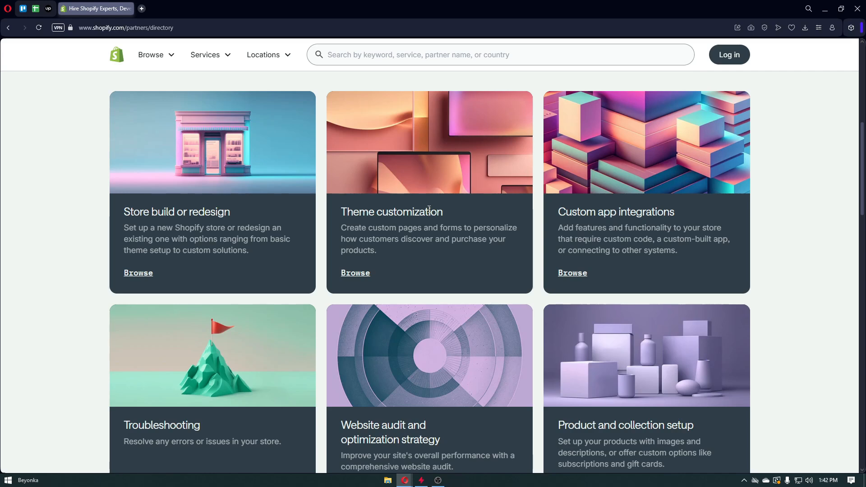
{"action": "scroll", "coordinate": [428, 209], "scroll_direction": "down", "scroll_amount": 1}
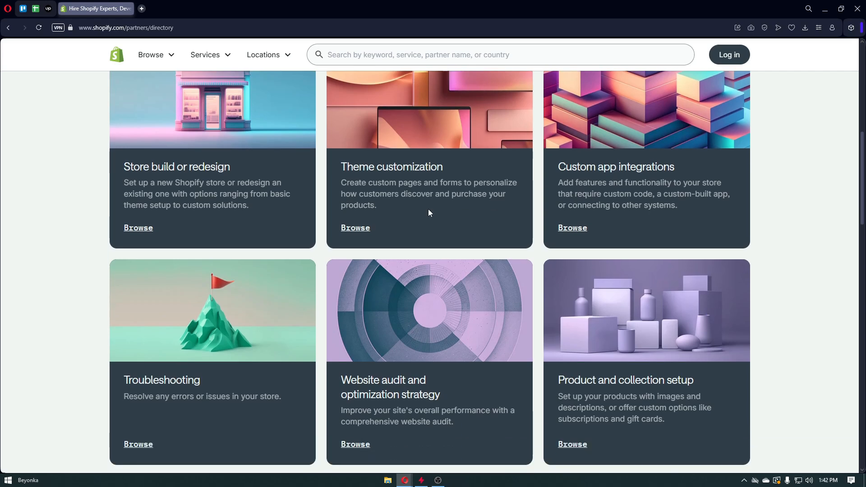
{"action": "scroll", "coordinate": [429, 212], "scroll_direction": "down", "scroll_amount": 2}
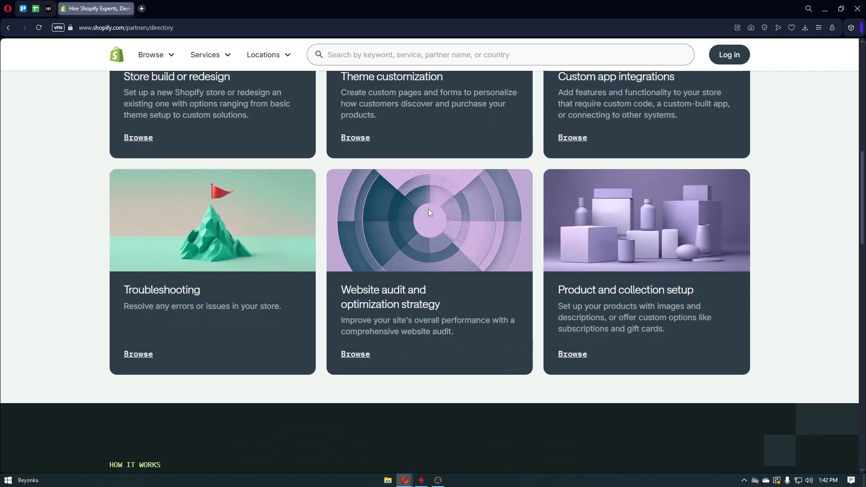
{"action": "scroll", "coordinate": [428, 210], "scroll_direction": "down", "scroll_amount": 1}
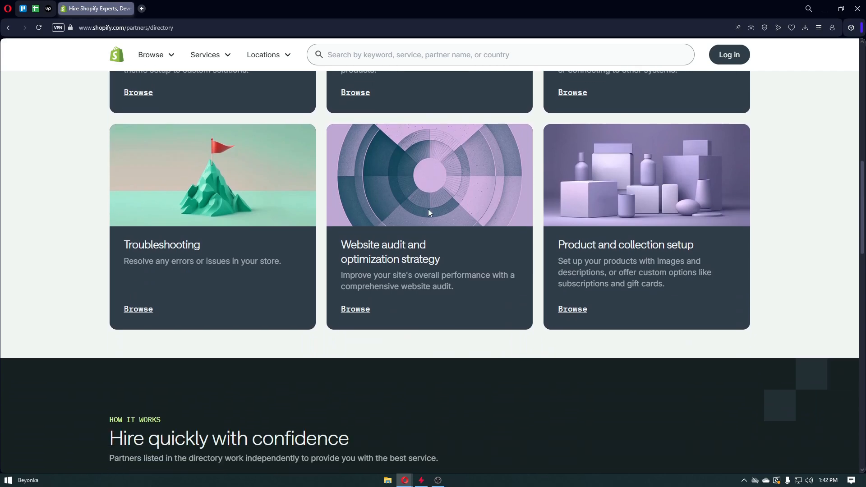
{"action": "scroll", "coordinate": [428, 212], "scroll_direction": "down", "scroll_amount": 1}
{"action": "scroll", "coordinate": [464, 172], "scroll_direction": "down", "scroll_amount": 1}
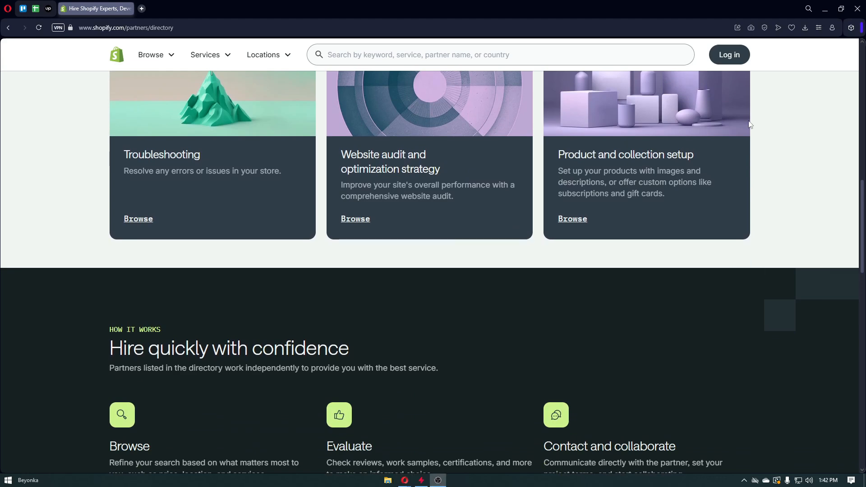
- Review the partner directory's hiring process, partner tiers and software integrations sections
{"action": "scroll", "coordinate": [750, 131], "scroll_direction": "down", "scroll_amount": 1}
{"action": "scroll", "coordinate": [744, 132], "scroll_direction": "down", "scroll_amount": 1}
{"action": "scroll", "coordinate": [740, 134], "scroll_direction": "down", "scroll_amount": 1}
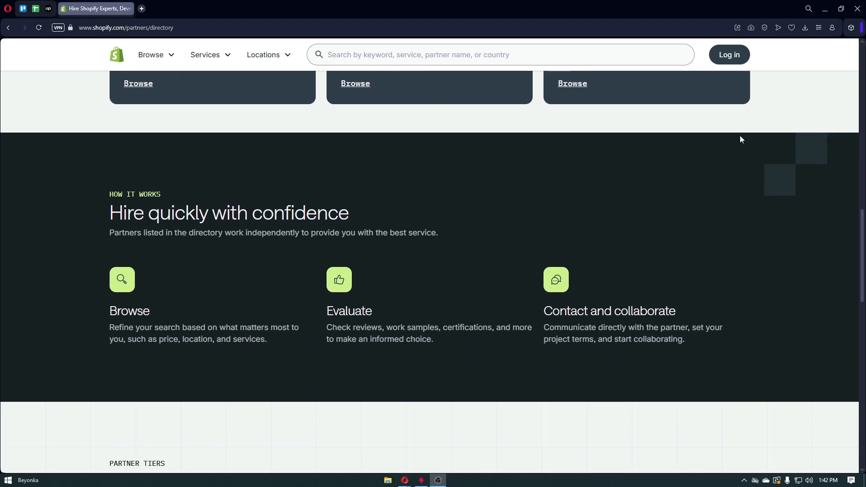
{"action": "scroll", "coordinate": [740, 136], "scroll_direction": "down", "scroll_amount": 1}
{"action": "scroll", "coordinate": [740, 136], "scroll_direction": "down", "scroll_amount": 1}
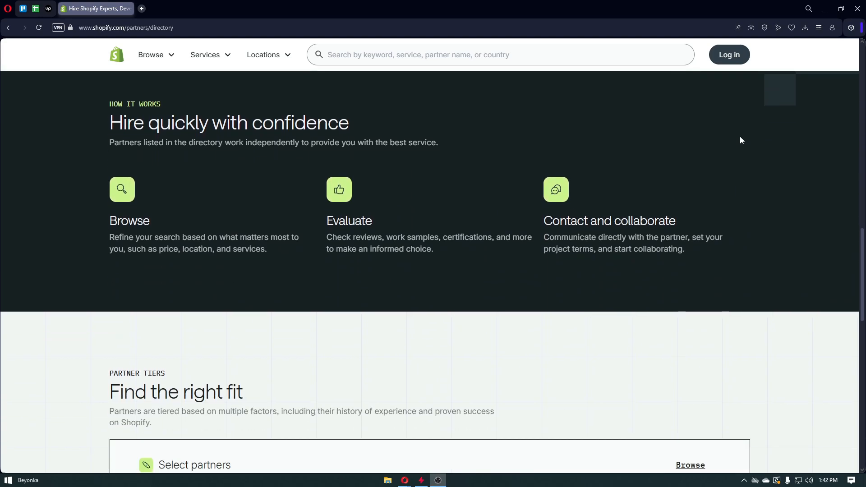
{"action": "scroll", "coordinate": [739, 136], "scroll_direction": "down", "scroll_amount": 1}
{"action": "scroll", "coordinate": [739, 136], "scroll_direction": "down", "scroll_amount": 1}
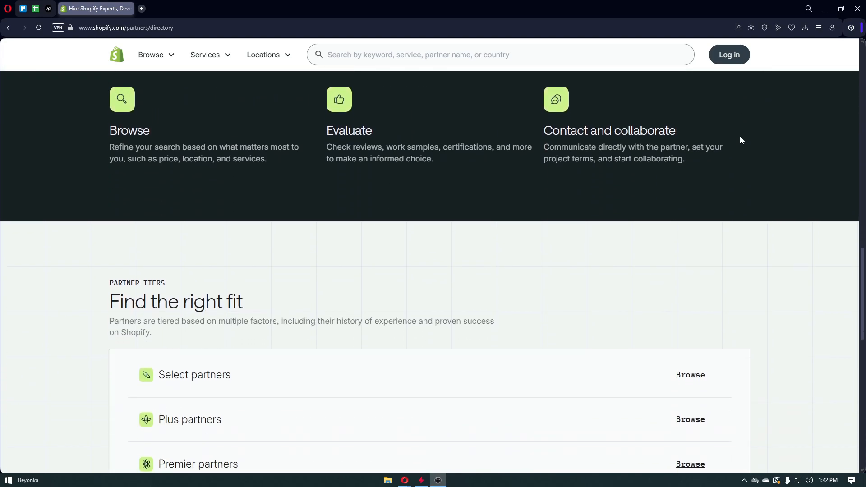
{"action": "scroll", "coordinate": [740, 136], "scroll_direction": "down", "scroll_amount": 1}
{"action": "scroll", "coordinate": [740, 140], "scroll_direction": "down", "scroll_amount": 2}
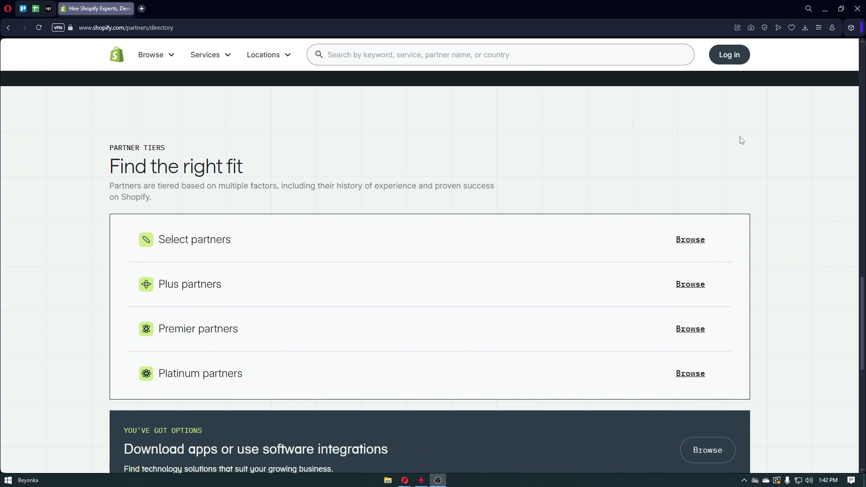
{"action": "scroll", "coordinate": [741, 141], "scroll_direction": "down", "scroll_amount": 1}
{"action": "scroll", "coordinate": [740, 141], "scroll_direction": "down", "scroll_amount": 4}
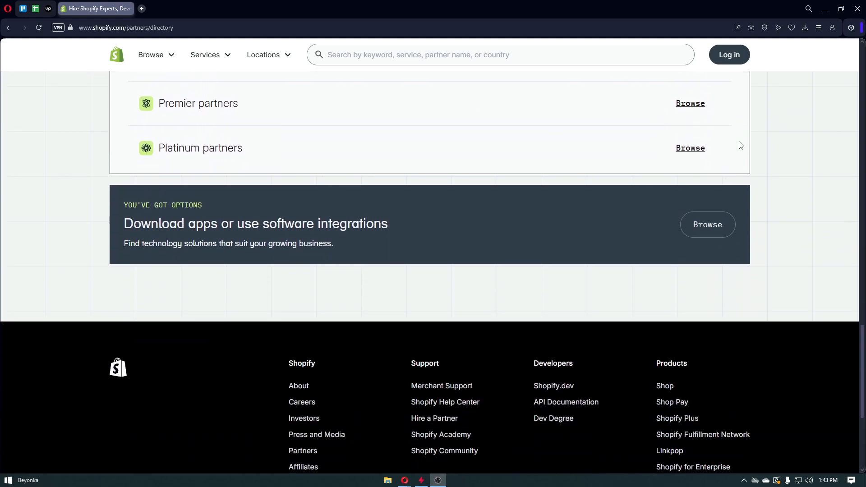
{"action": "scroll", "coordinate": [727, 149], "scroll_direction": "down", "scroll_amount": 3}
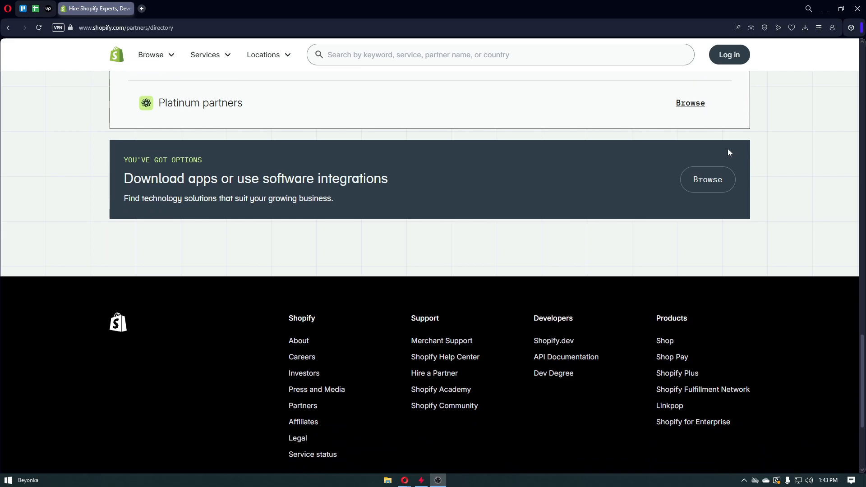
{"action": "scroll", "coordinate": [632, 122], "scroll_direction": "up", "scroll_amount": 6}
{"action": "scroll", "coordinate": [613, 119], "scroll_direction": "up", "scroll_amount": 2}
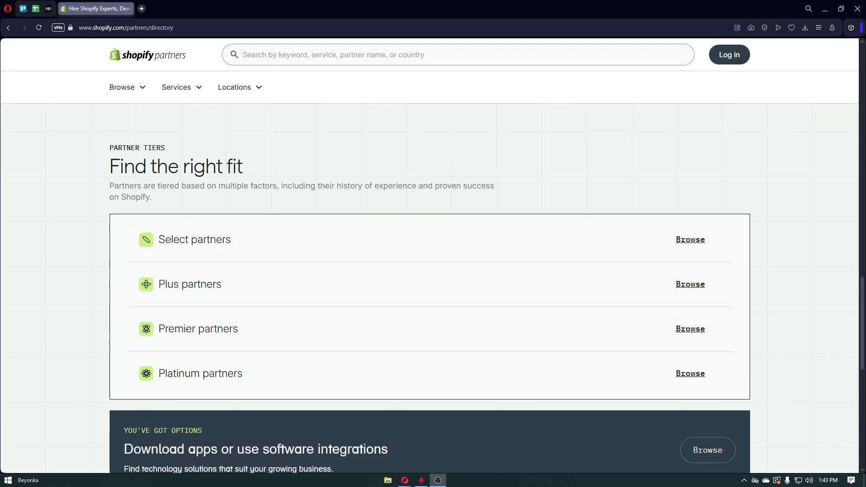
{"action": "scroll", "coordinate": [478, 180], "scroll_direction": "up", "scroll_amount": 6}
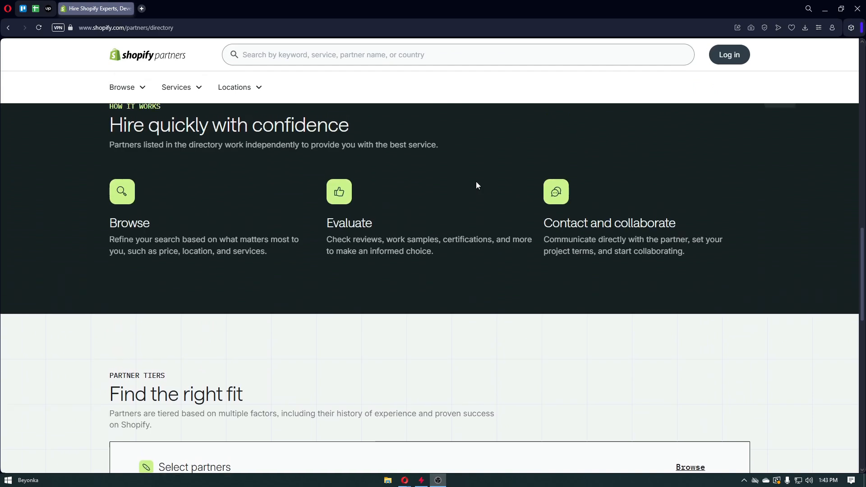
{"action": "scroll", "coordinate": [477, 184], "scroll_direction": "up", "scroll_amount": 1}
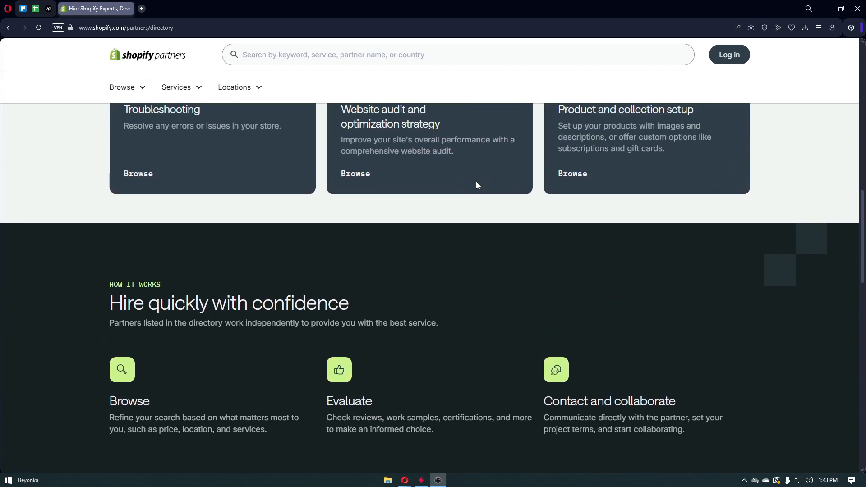
{"action": "scroll", "coordinate": [476, 185], "scroll_direction": "up", "scroll_amount": 2}
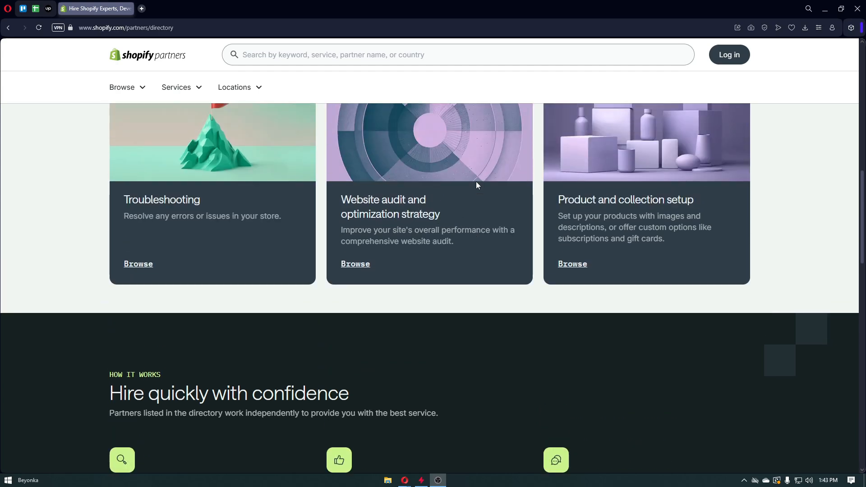
{"action": "scroll", "coordinate": [476, 185], "scroll_direction": "up", "scroll_amount": 12}
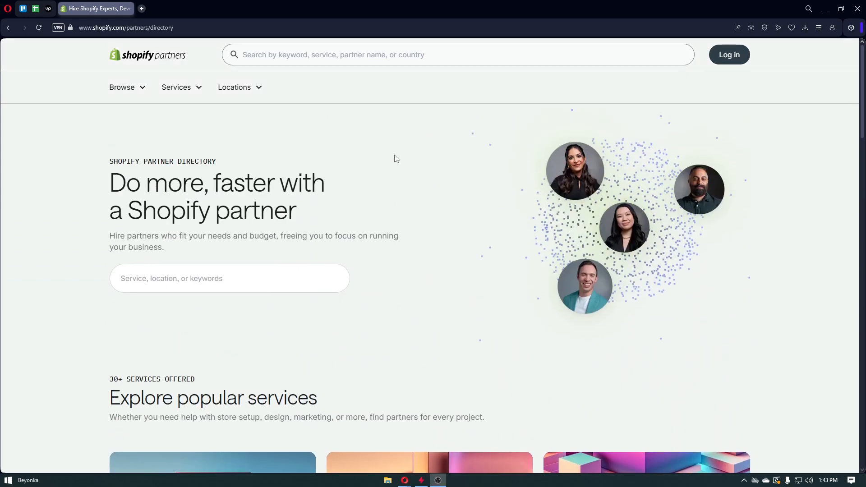
- Leave the partner directory and go to the main Shopify home page
{"action": "left_click", "coordinate": [8, 28]}
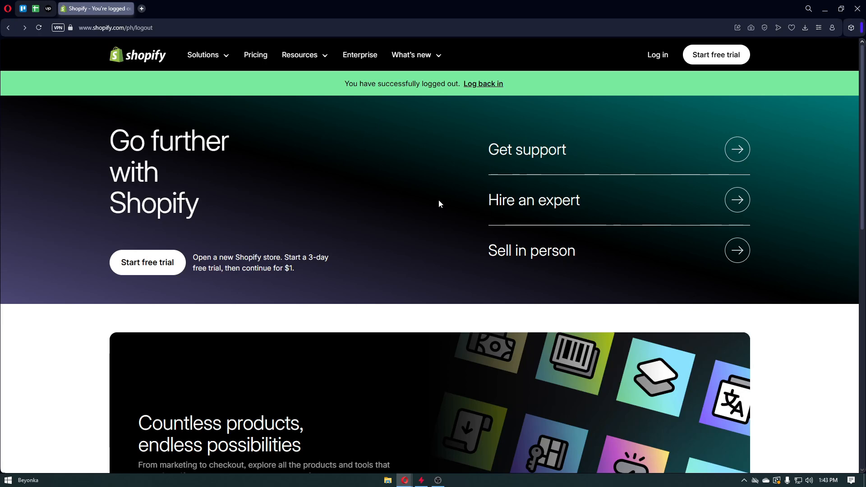
{"action": "left_click", "coordinate": [136, 68]}
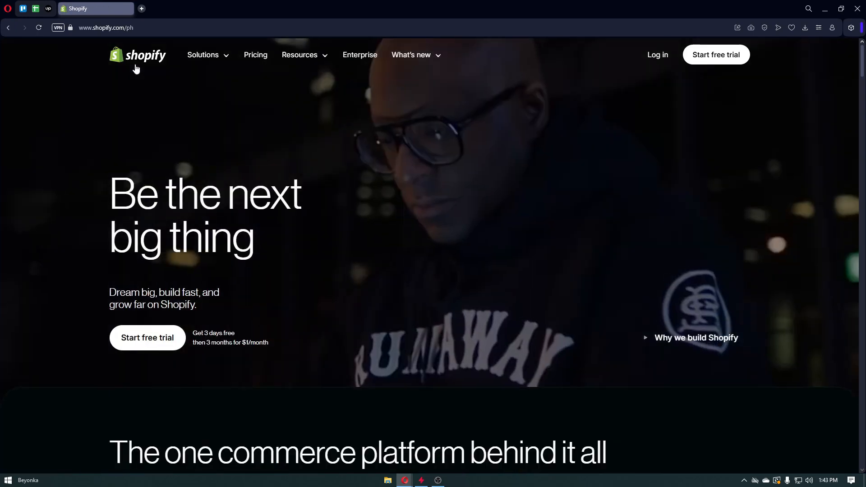
{"action": "scroll", "coordinate": [614, 166], "scroll_direction": "down", "scroll_amount": 2}
{"action": "scroll", "coordinate": [710, 67], "scroll_direction": "up", "scroll_amount": 2}
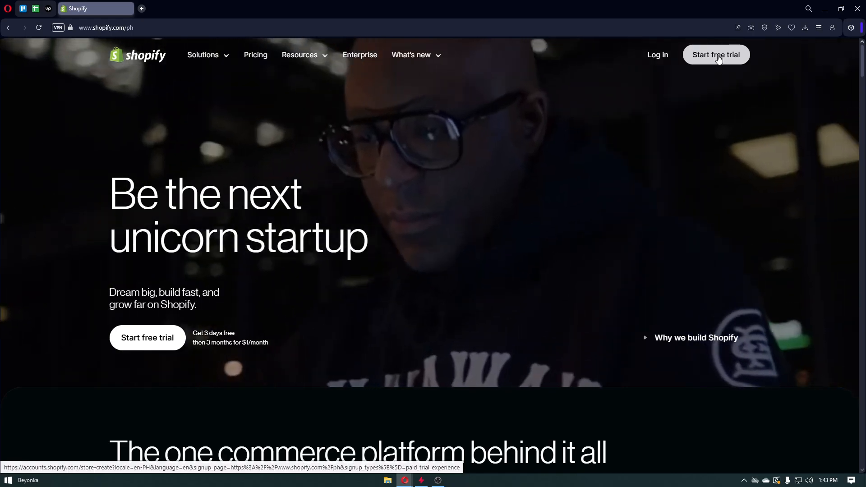
- Start a Shopify free trial by signing up with the Facebook account and granting Shopify Accounts access
{"action": "left_click", "coordinate": [719, 58]}
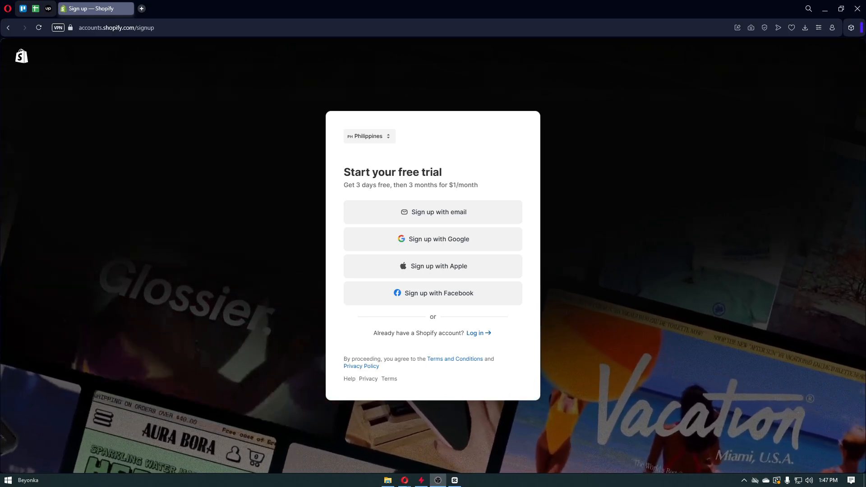
{"action": "left_click", "coordinate": [491, 303]}
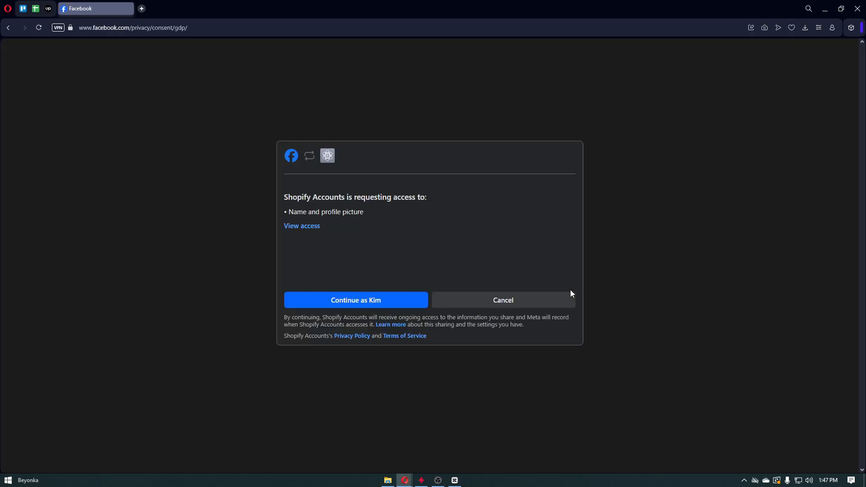
{"action": "left_click", "coordinate": [346, 306]}
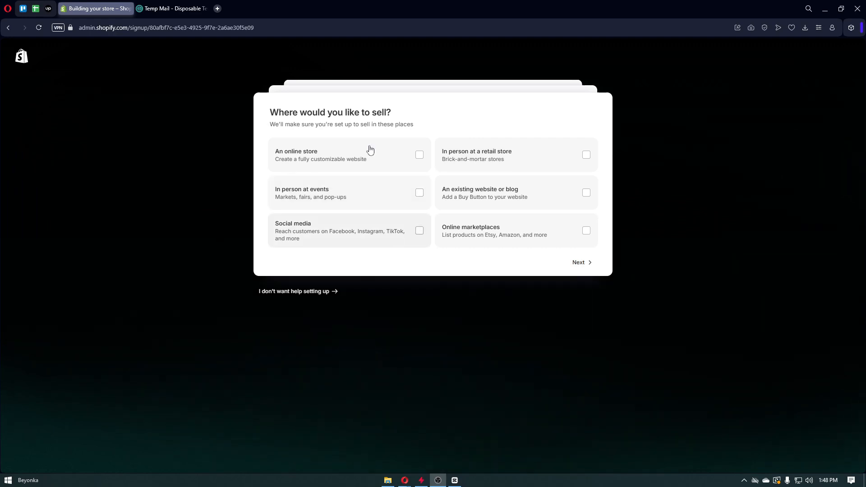
- Select "An online store" as the place to sell and continue to the following setup question
{"action": "left_click", "coordinate": [329, 157]}
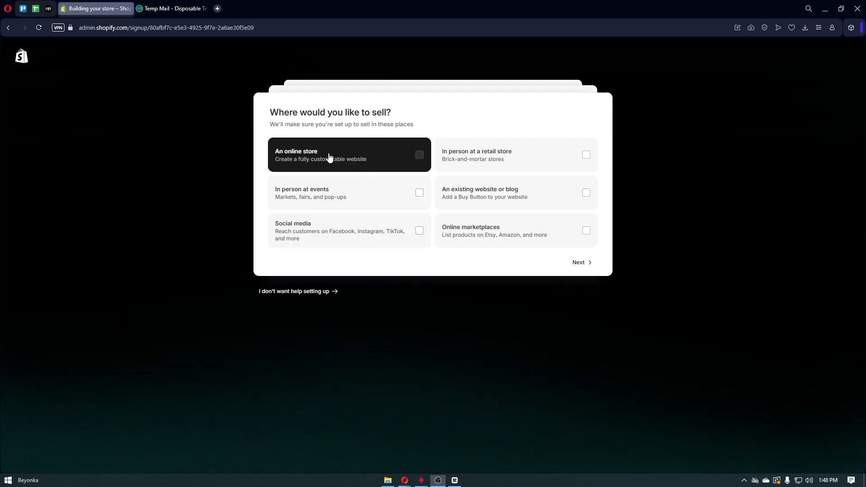
{"action": "left_click", "coordinate": [589, 264]}
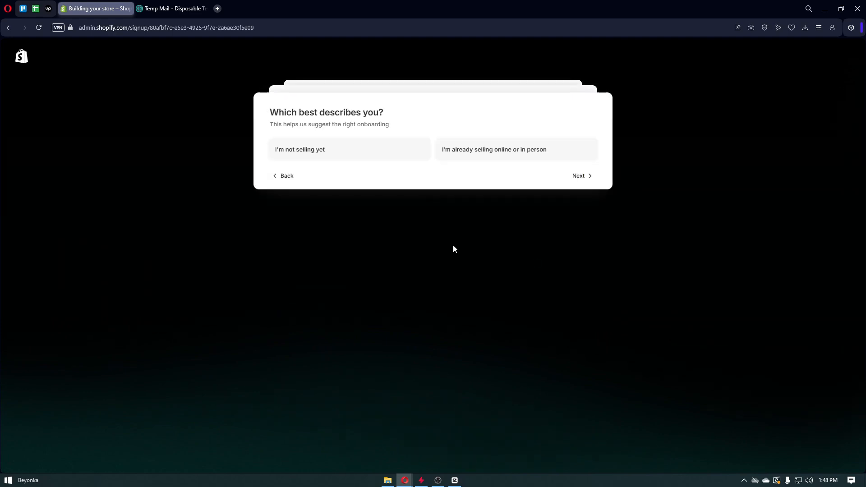
- Answer that you are already selling online or in person, and choose Small as the business size
{"action": "left_click", "coordinate": [455, 153]}
{"action": "left_click", "coordinate": [581, 177]}
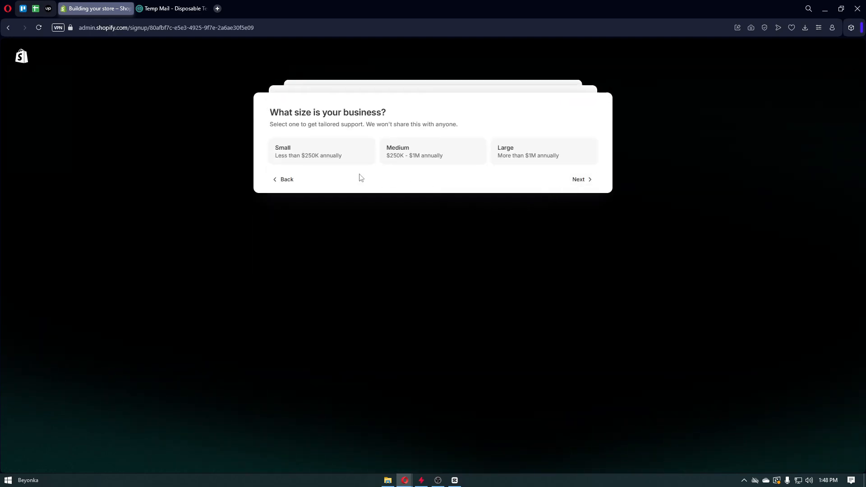
{"action": "left_click", "coordinate": [349, 154]}
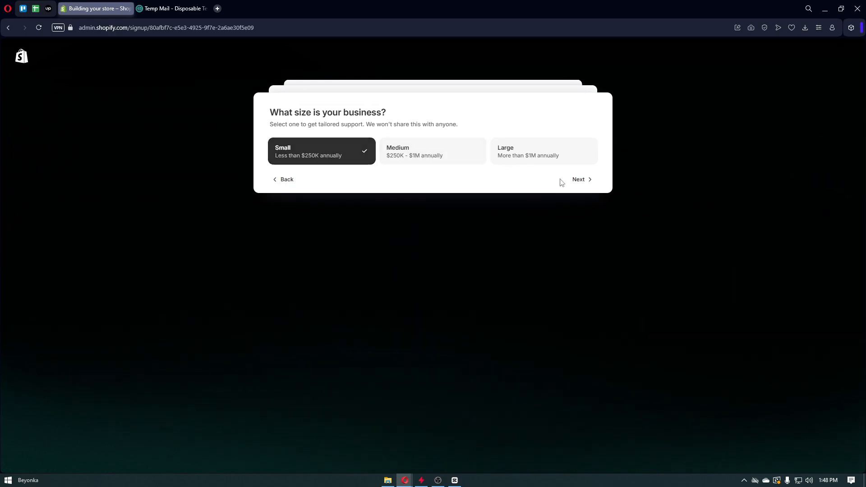
{"action": "left_click", "coordinate": [578, 180]}
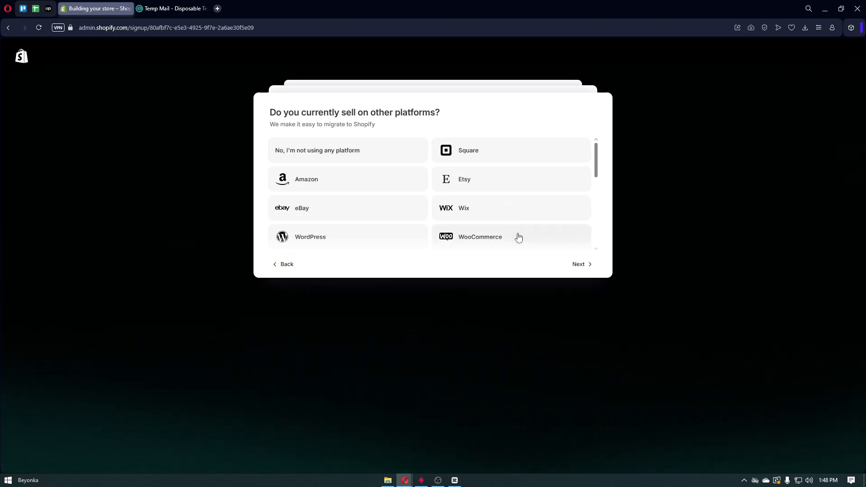
- Look through the list of other selling platforms and answer "No, I'm not using any platform"
{"action": "scroll", "coordinate": [408, 208], "scroll_direction": "down", "scroll_amount": 4}
{"action": "scroll", "coordinate": [419, 222], "scroll_direction": "down", "scroll_amount": 2}
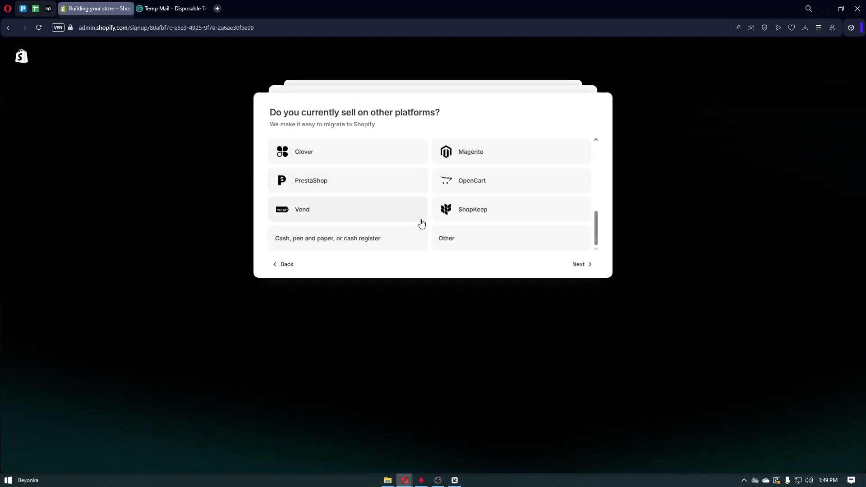
{"action": "scroll", "coordinate": [419, 223], "scroll_direction": "up", "scroll_amount": 6}
{"action": "left_click", "coordinate": [358, 150]}
{"action": "left_click", "coordinate": [574, 261]}
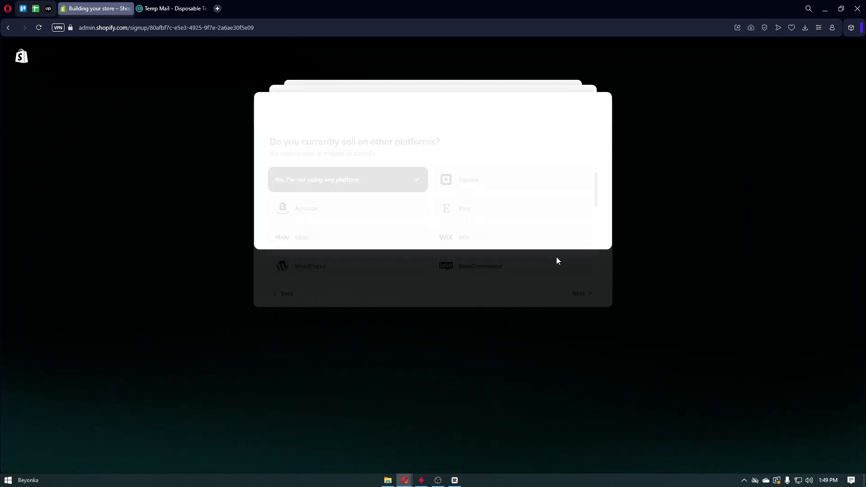
- Choose "Products I buy or make myself" as what to sell and postpone the plan choice to finish creating the store
{"action": "left_click", "coordinate": [387, 159]}
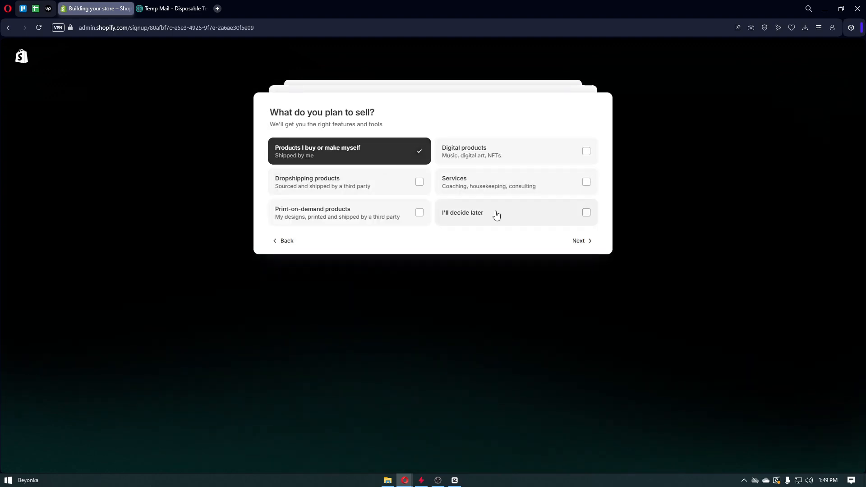
{"action": "left_click", "coordinate": [576, 242]}
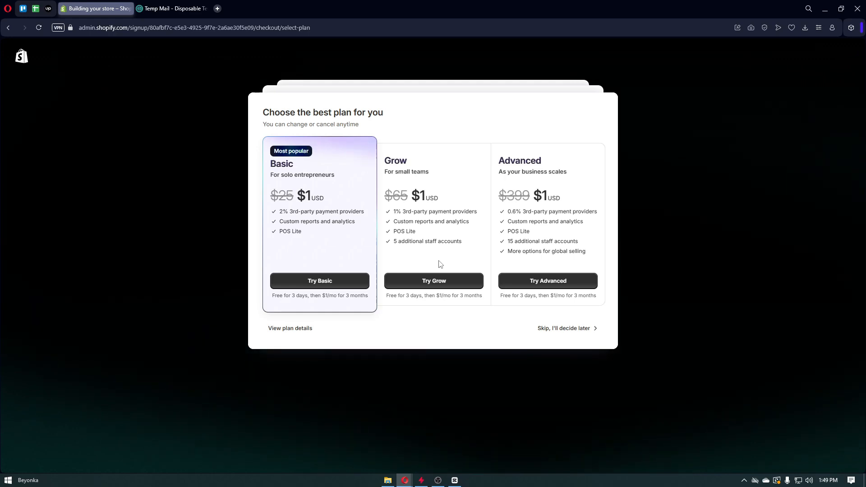
{"action": "left_click", "coordinate": [567, 332]}
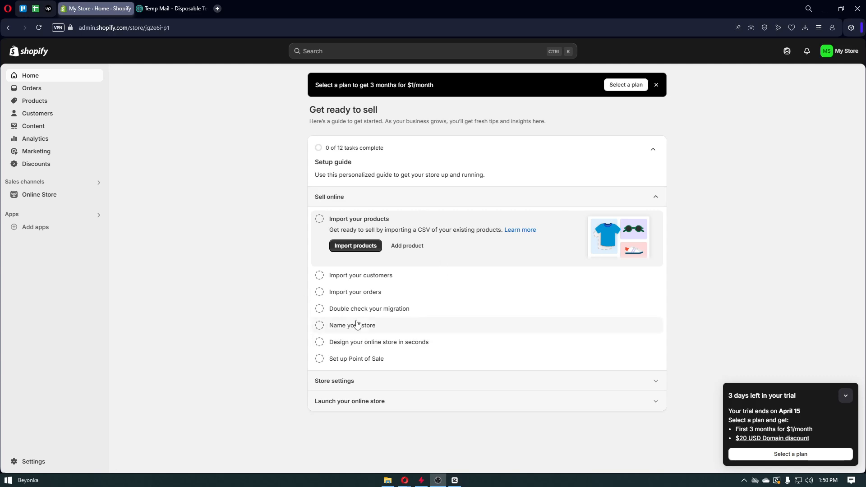
- View the setup guide's tasks for importing customers and importing orders
{"action": "left_click", "coordinate": [356, 281]}
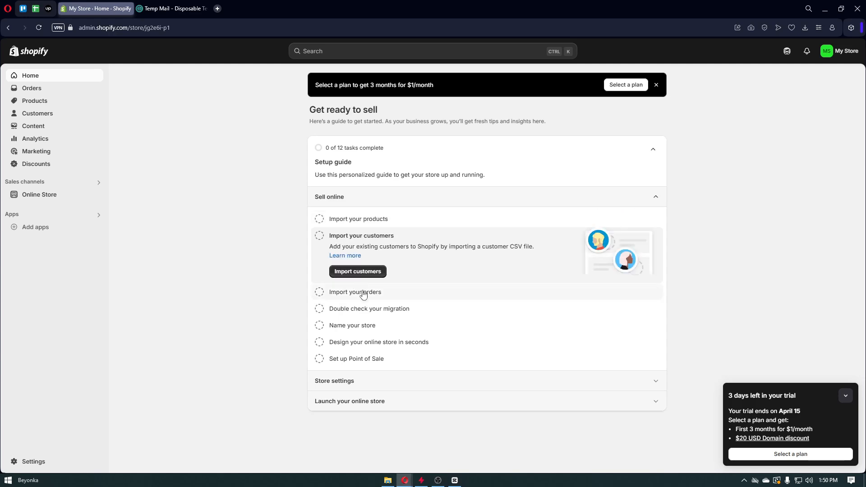
{"action": "left_click", "coordinate": [364, 294]}
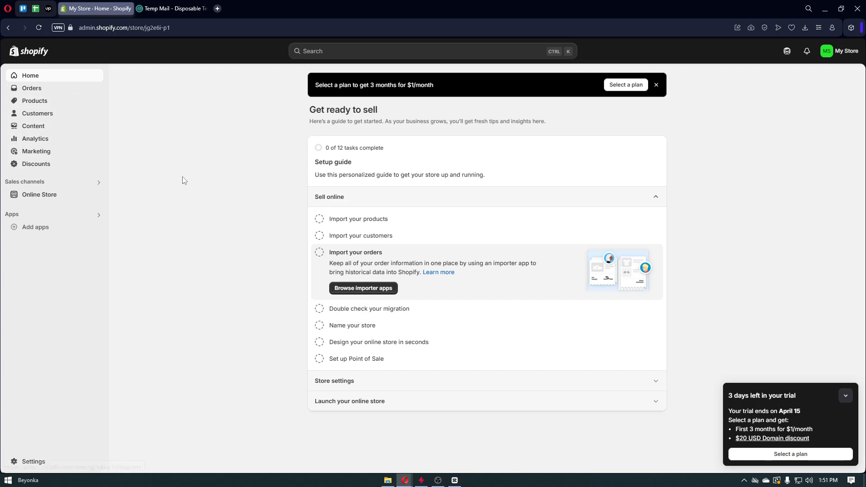
- Review the Orders page together with its draft orders and abandoned checkouts
{"action": "left_click", "coordinate": [41, 88]}
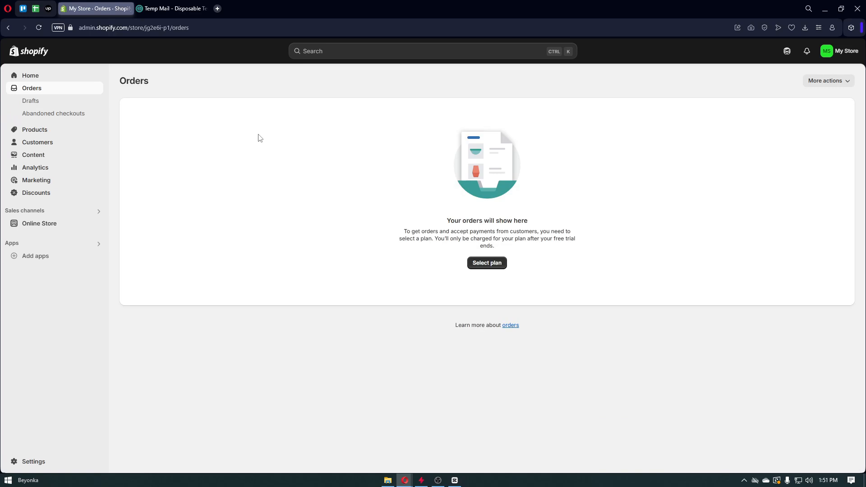
{"action": "left_click", "coordinate": [48, 105]}
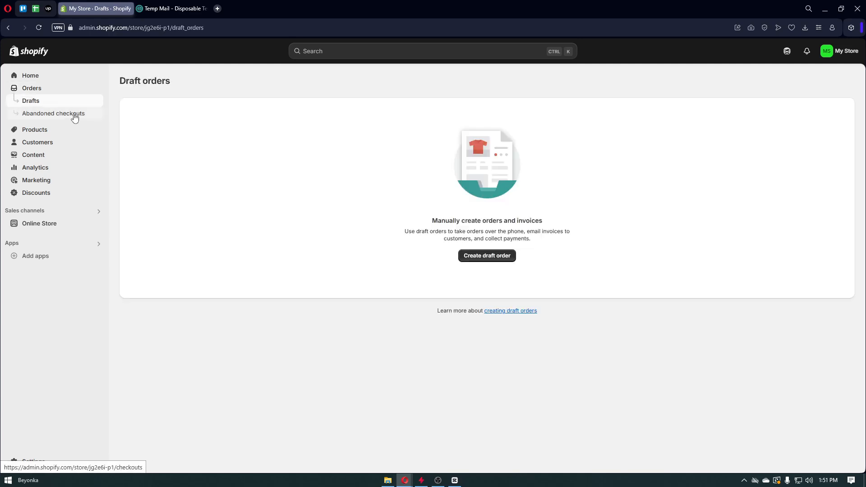
{"action": "left_click", "coordinate": [73, 115]}
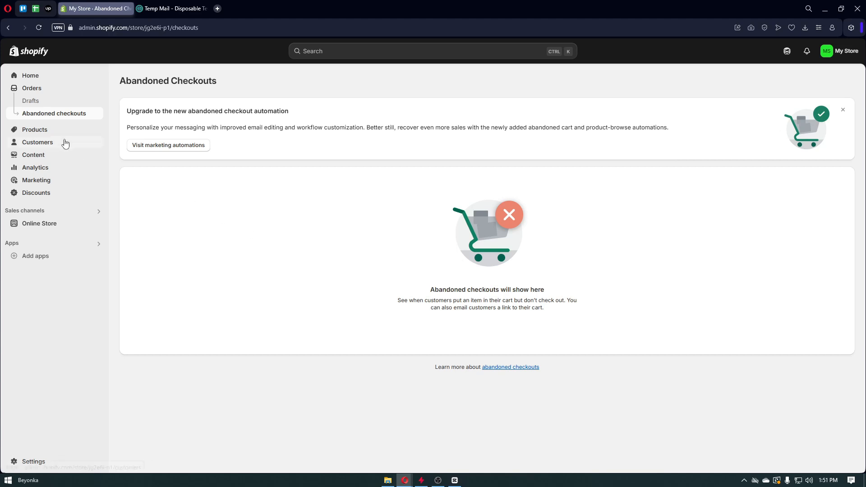
- Open a new product form from the Products page and examine its fields from title and pricing through shipping and search engine listing
{"action": "left_click", "coordinate": [53, 131]}
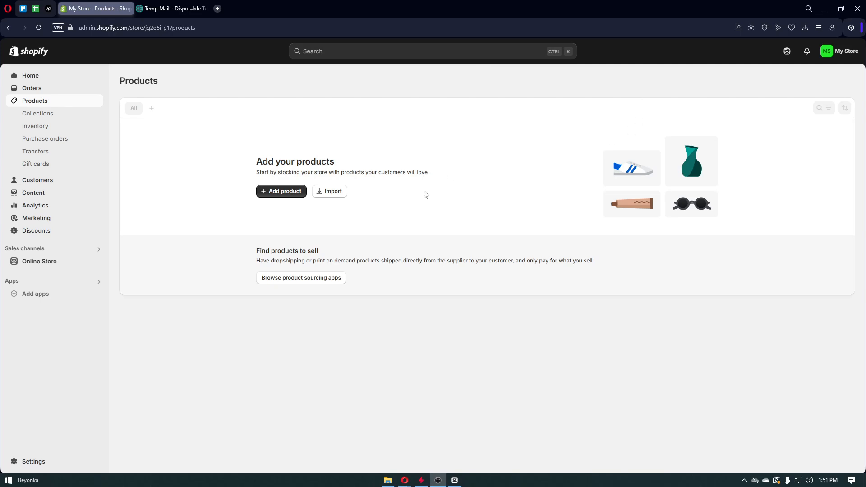
{"action": "left_click", "coordinate": [286, 197]}
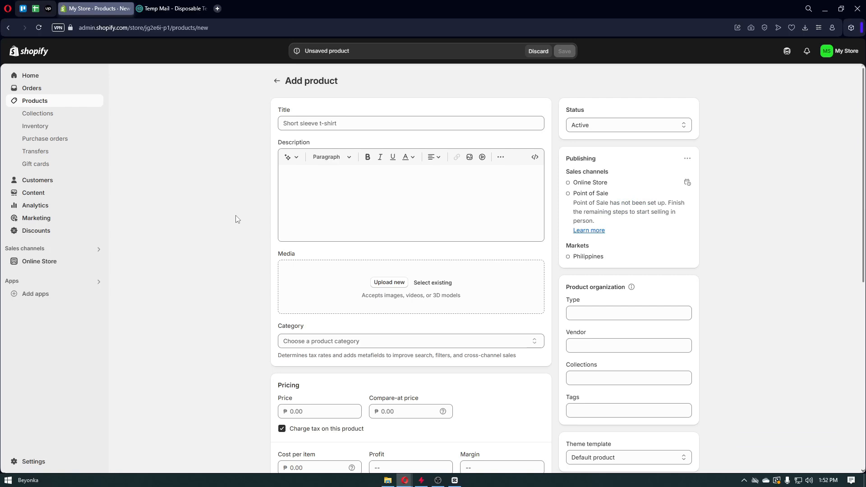
{"action": "scroll", "coordinate": [236, 218], "scroll_direction": "down", "scroll_amount": 1}
{"action": "scroll", "coordinate": [361, 271], "scroll_direction": "down", "scroll_amount": 1}
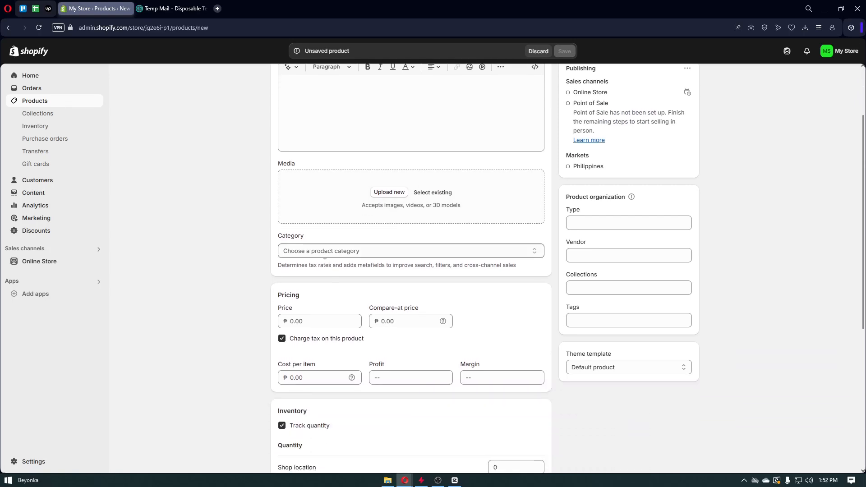
{"action": "scroll", "coordinate": [325, 255], "scroll_direction": "down", "scroll_amount": 5}
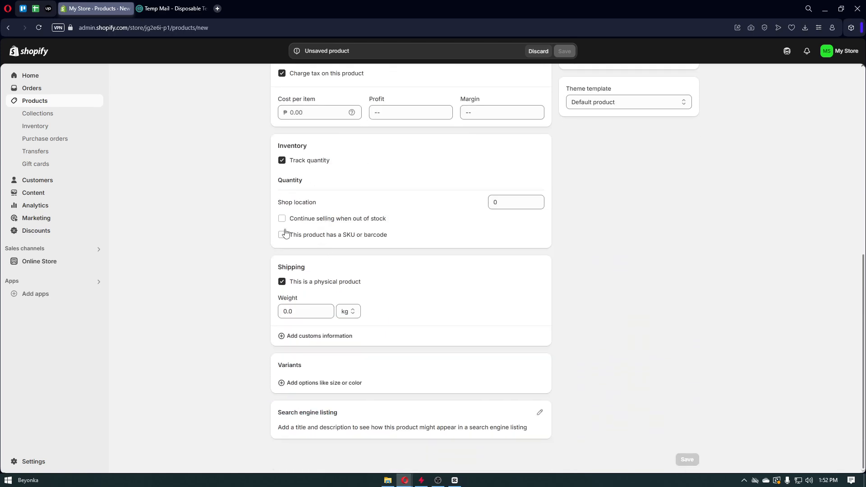
{"action": "scroll", "coordinate": [264, 216], "scroll_direction": "up", "scroll_amount": 7}
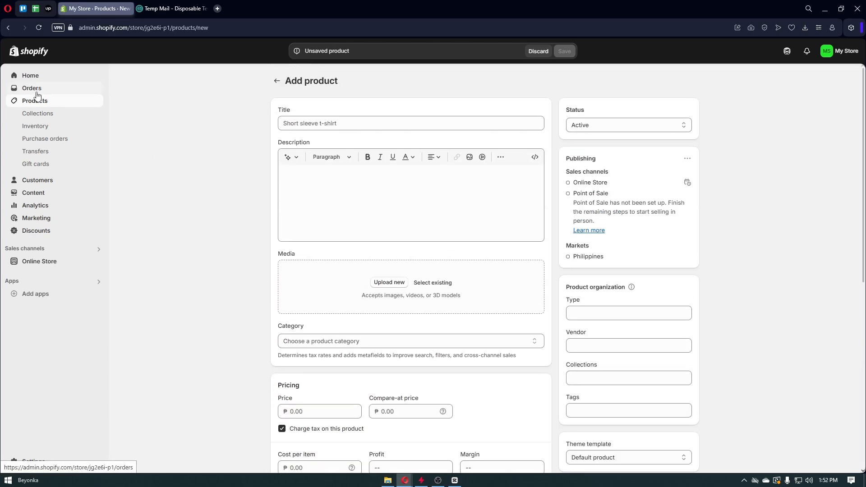
- Review the store's product collections, inventory, purchase orders and transfers pages
{"action": "left_click", "coordinate": [53, 118]}
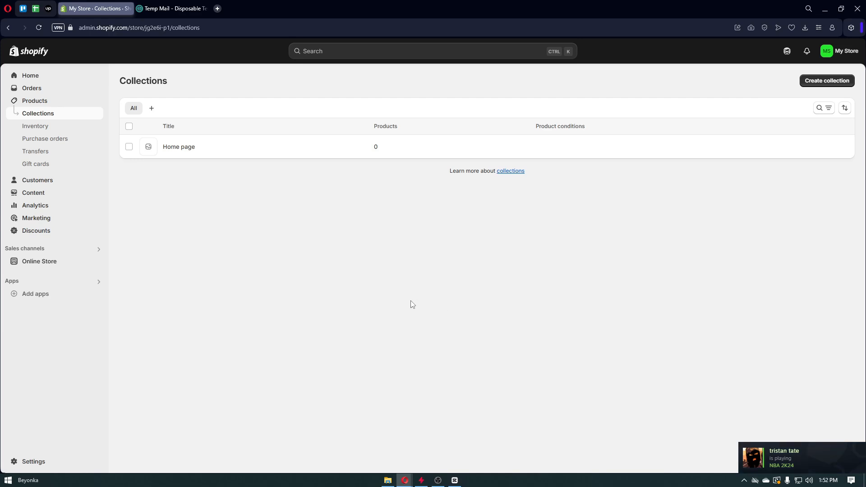
{"action": "left_click", "coordinate": [64, 130]}
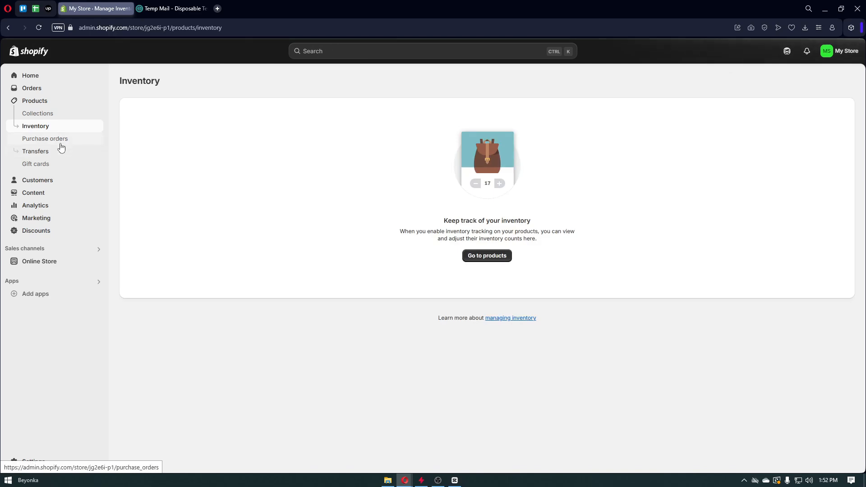
{"action": "left_click", "coordinate": [61, 142]}
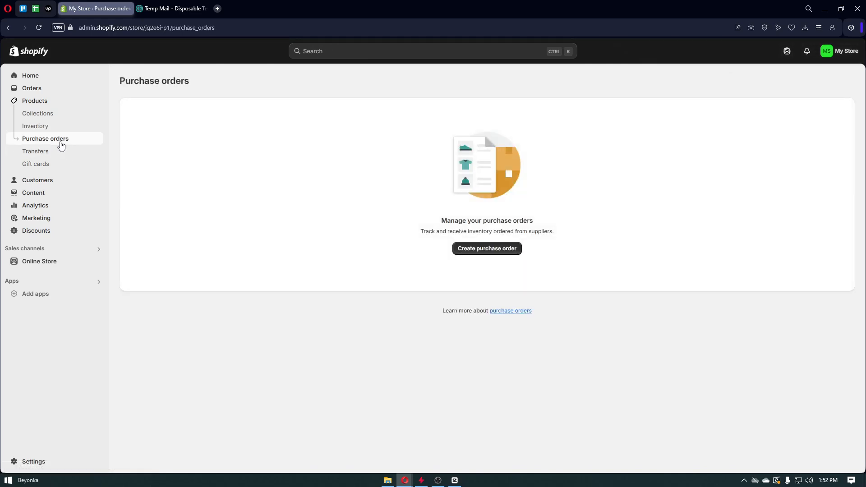
{"action": "left_click", "coordinate": [55, 154]}
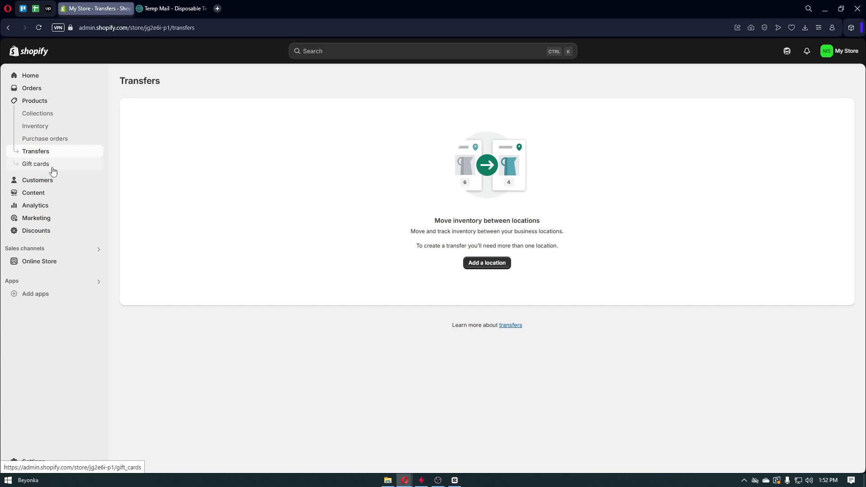
- Open a new customer form from the Customers page and examine its overview, address and tax fields
{"action": "left_click", "coordinate": [51, 180]}
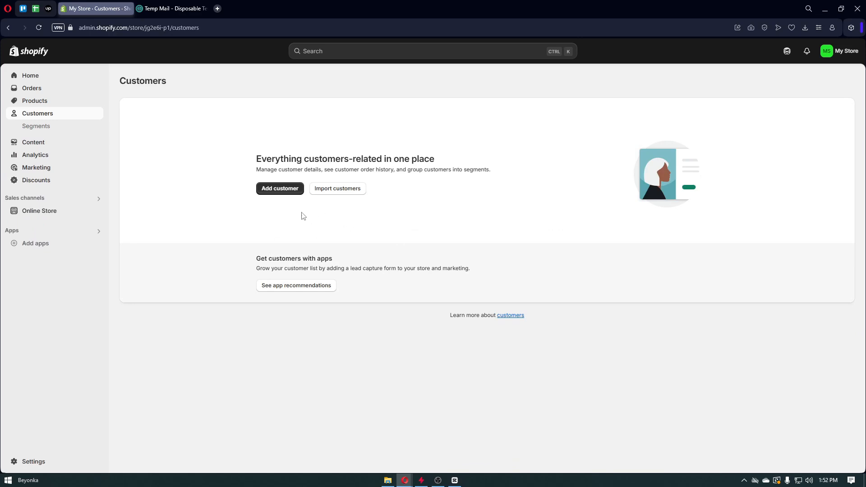
{"action": "left_click", "coordinate": [282, 191]}
{"action": "scroll", "coordinate": [309, 209], "scroll_direction": "down", "scroll_amount": 1}
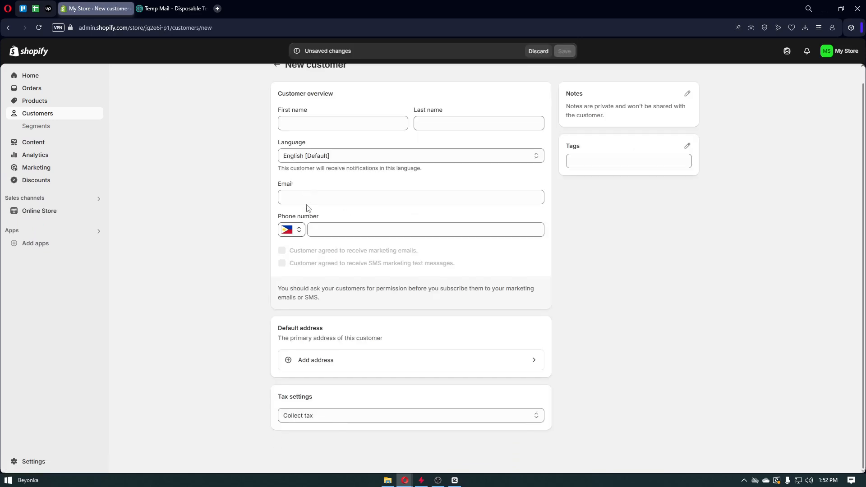
{"action": "scroll", "coordinate": [308, 209], "scroll_direction": "up", "scroll_amount": 1}
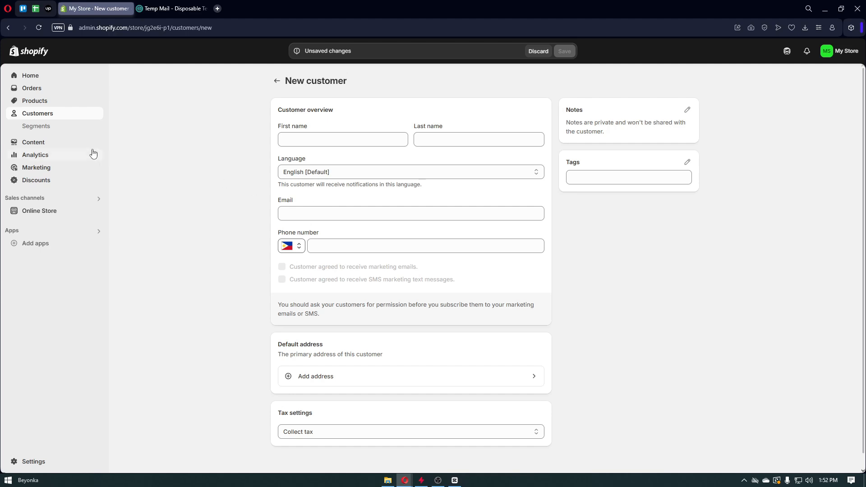
- Examine the customer segments "Customers who have purchased at least once" and "Email subscribers" with their queries, then return to the segment list
{"action": "left_click", "coordinate": [44, 127]}
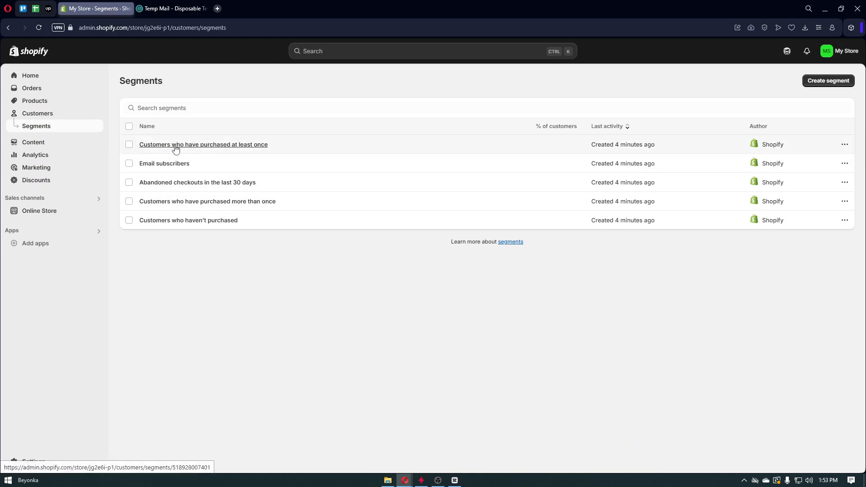
{"action": "left_click", "coordinate": [194, 145]}
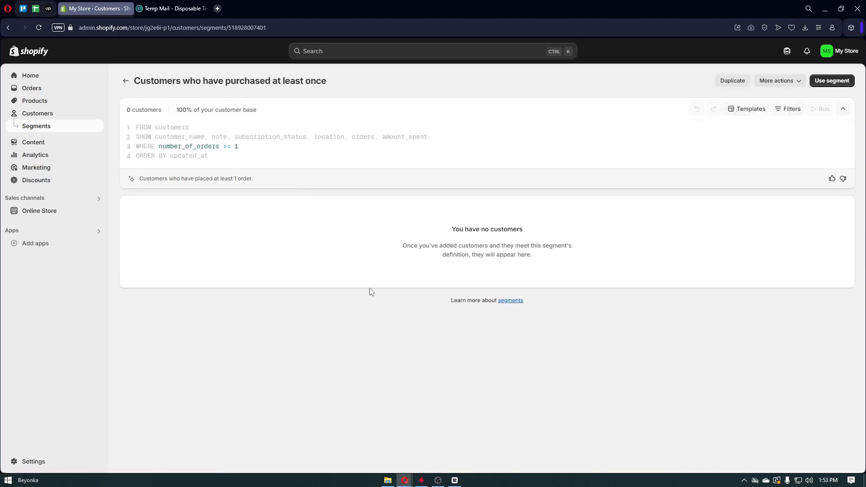
{"action": "left_click", "coordinate": [8, 28]}
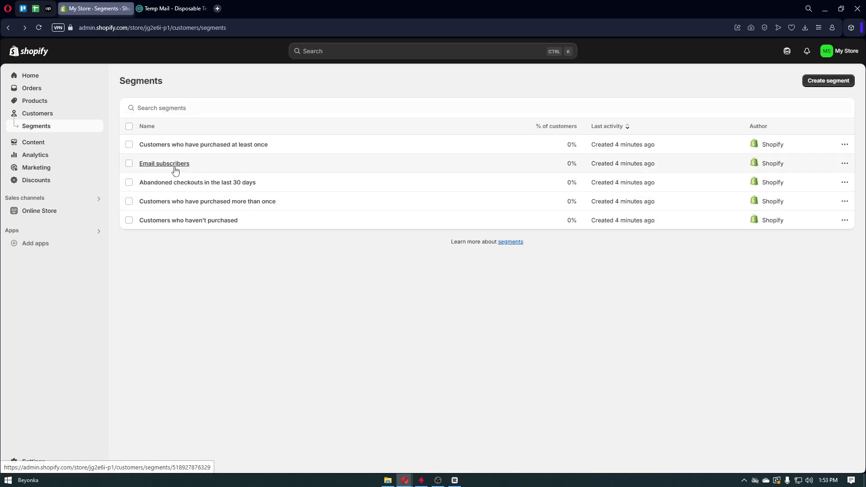
{"action": "left_click", "coordinate": [175, 168]}
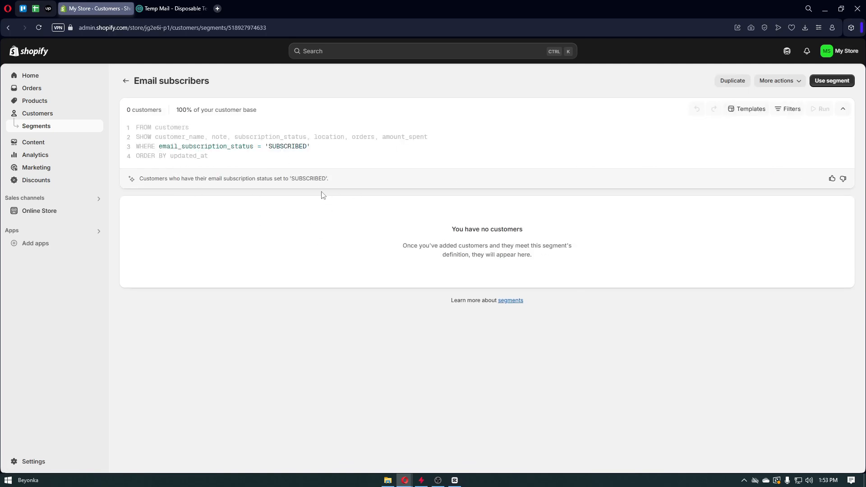
{"action": "left_click_drag", "start_coordinate": [212, 157], "coordinate": [138, 129]}
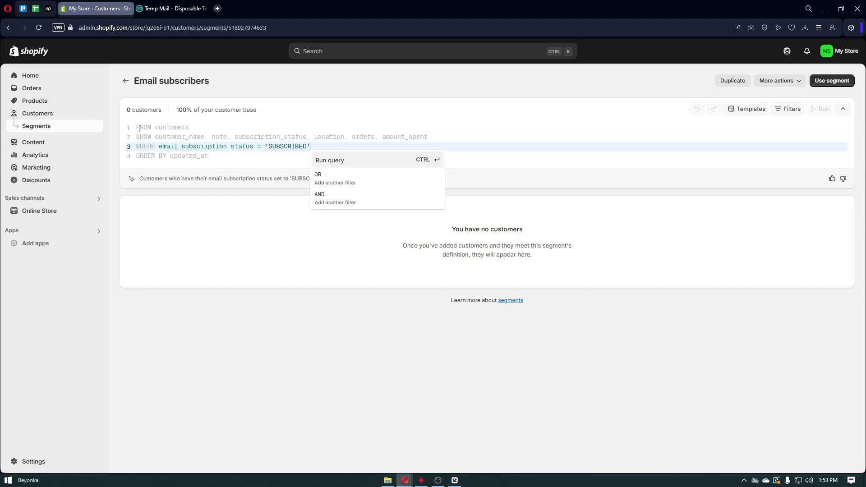
{"action": "left_click", "coordinate": [9, 27]}
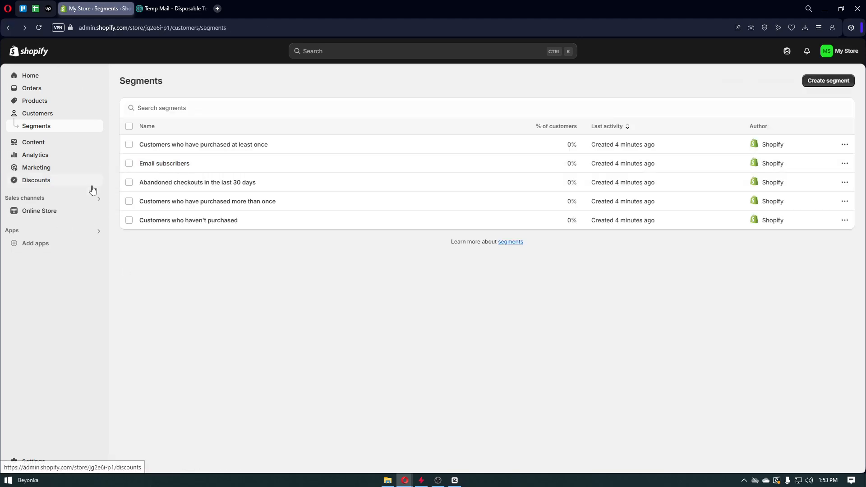
- Review the Content section's metaobjects, files, menus and blog posts pages
{"action": "left_click", "coordinate": [55, 143]}
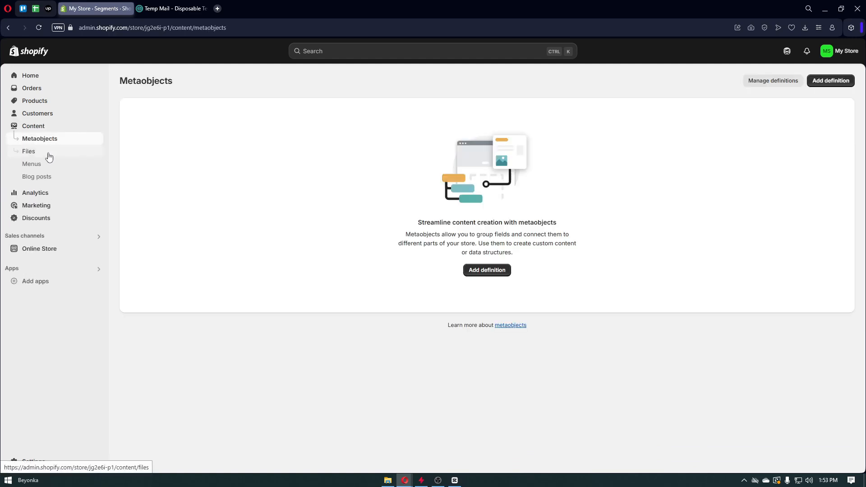
{"action": "left_click", "coordinate": [48, 154]}
{"action": "left_click", "coordinate": [38, 167]}
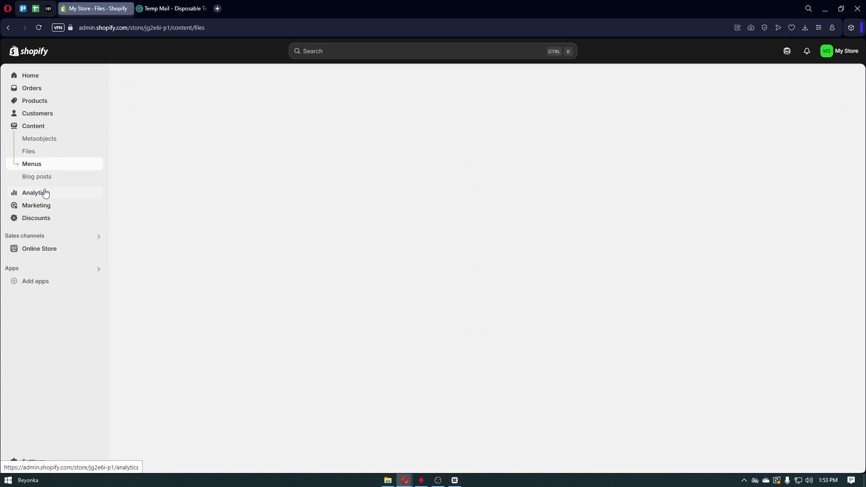
{"action": "left_click", "coordinate": [44, 181]}
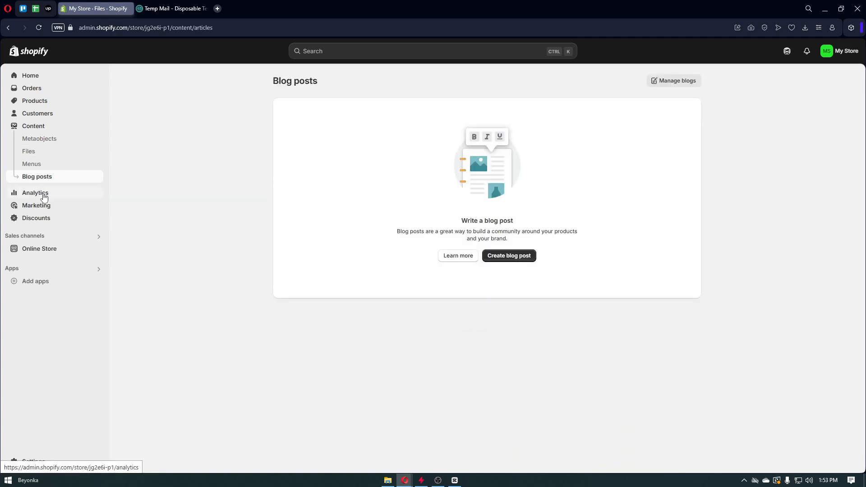
- Review the Analytics overview, the reports list and the Live View globe
{"action": "left_click", "coordinate": [47, 193]}
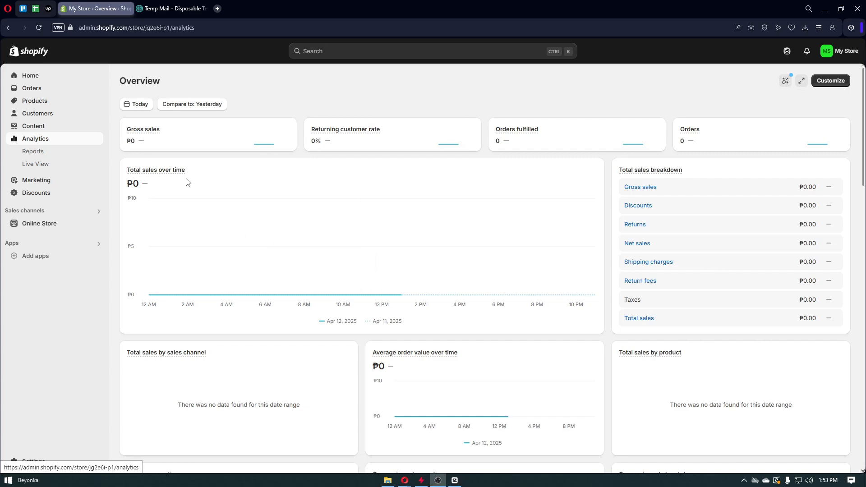
{"action": "scroll", "coordinate": [194, 195], "scroll_direction": "down", "scroll_amount": 6}
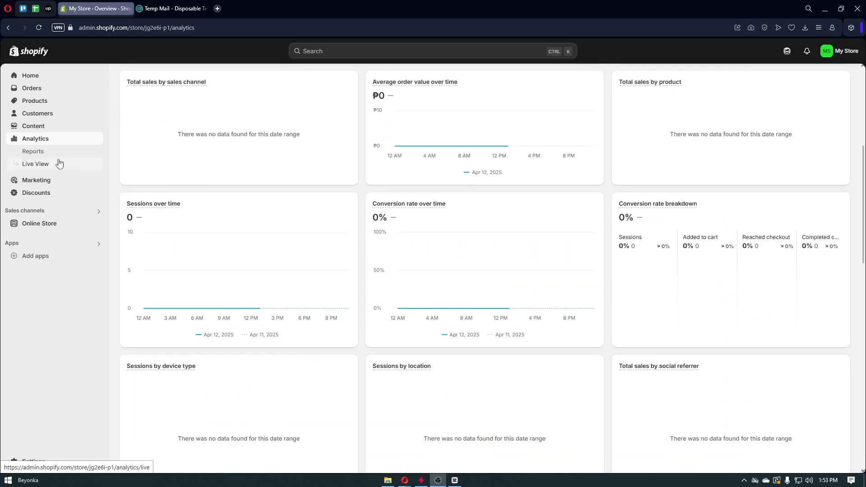
{"action": "left_click", "coordinate": [54, 156]}
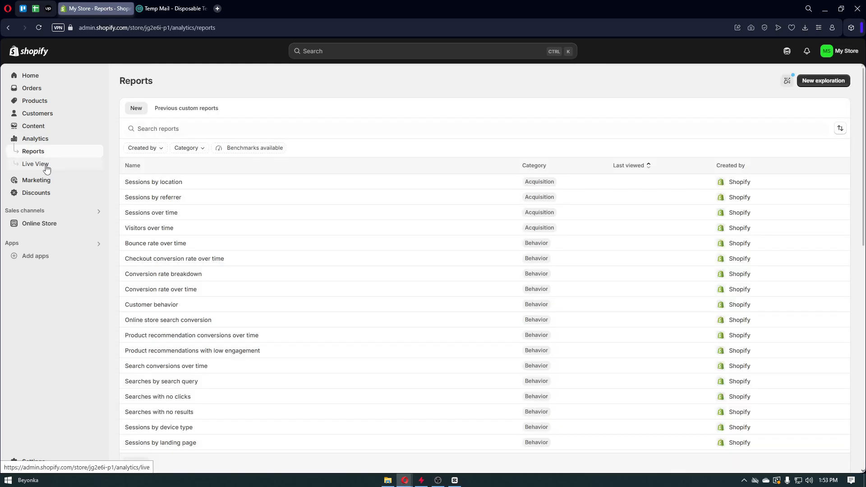
{"action": "left_click", "coordinate": [46, 167]}
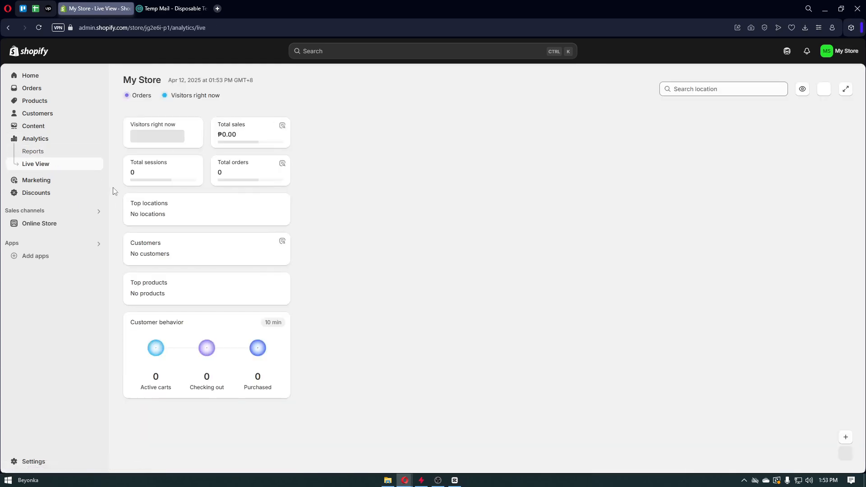
{"action": "left_click_drag", "start_coordinate": [510, 207], "coordinate": [656, 284]}
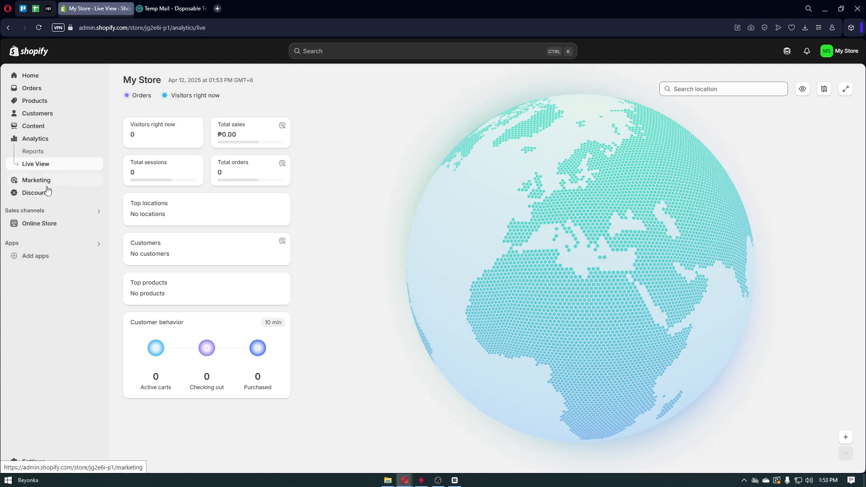
- Review the online store's Themes page, then open the current Dawn theme for customization and look over its home page preview
{"action": "left_click", "coordinate": [51, 224]}
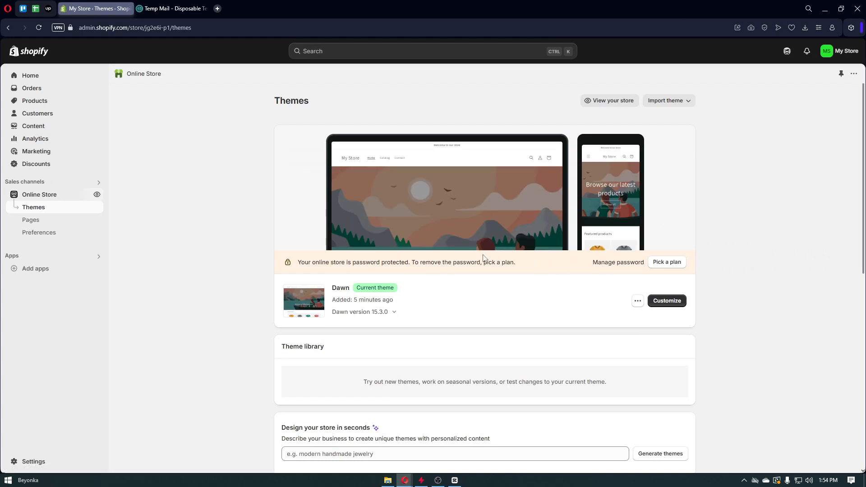
{"action": "scroll", "coordinate": [483, 258], "scroll_direction": "down", "scroll_amount": 4}
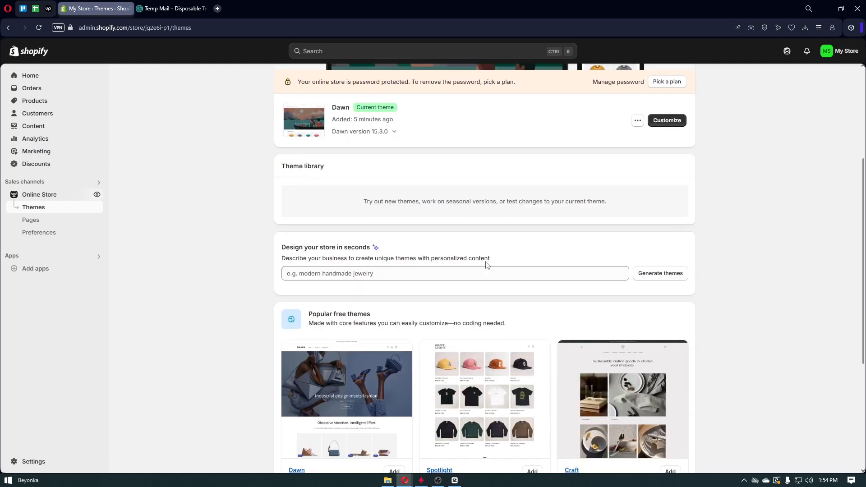
{"action": "scroll", "coordinate": [487, 263], "scroll_direction": "up", "scroll_amount": 4}
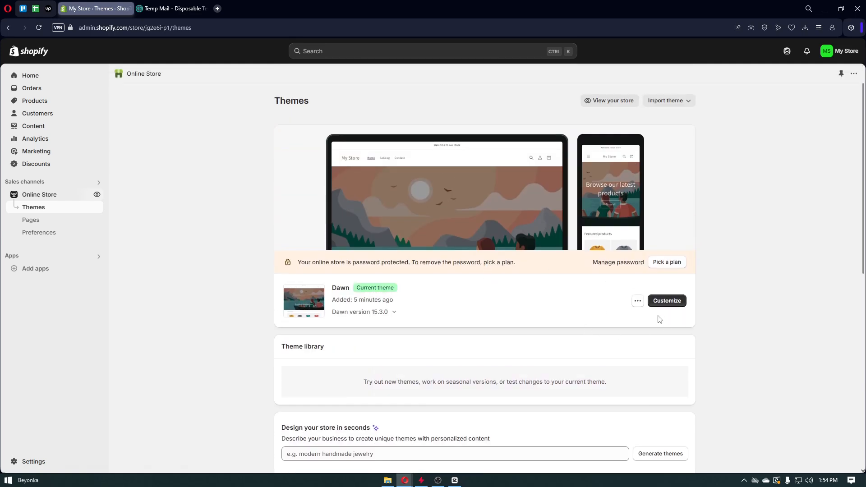
{"action": "left_click", "coordinate": [668, 301]}
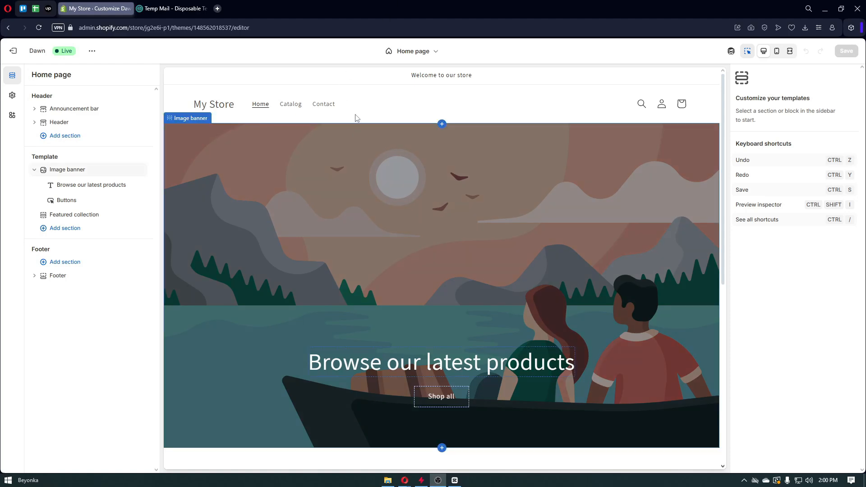
{"action": "scroll", "coordinate": [374, 122], "scroll_direction": "down", "scroll_amount": 8}
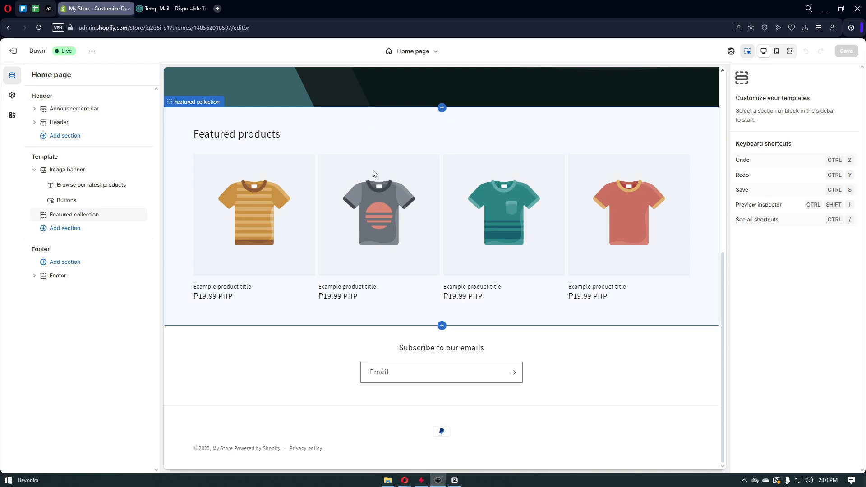
- Examine the Header section's settings and available blocks, and the Image banner's image, content and mobile layout settings
{"action": "left_click", "coordinate": [62, 123]}
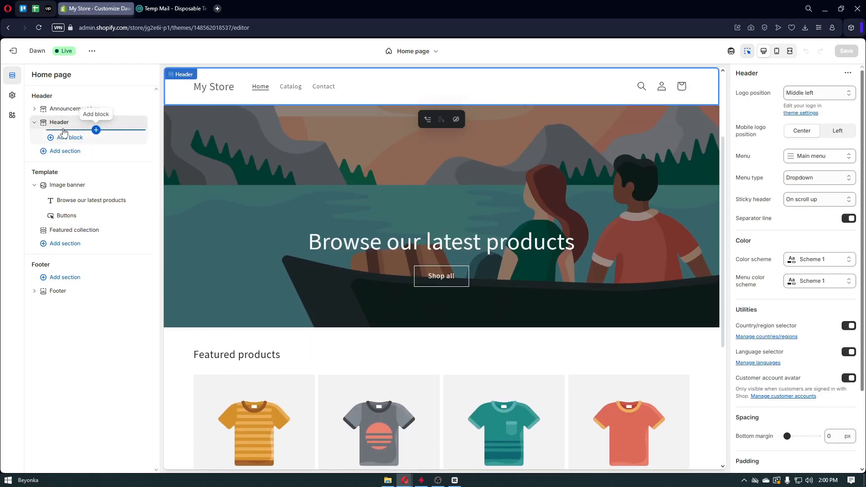
{"action": "left_click", "coordinate": [64, 139]}
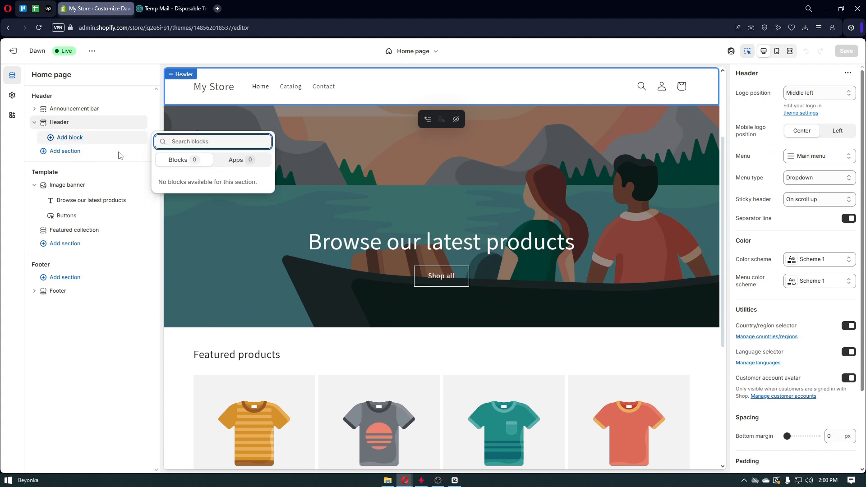
{"action": "left_click", "coordinate": [70, 176]}
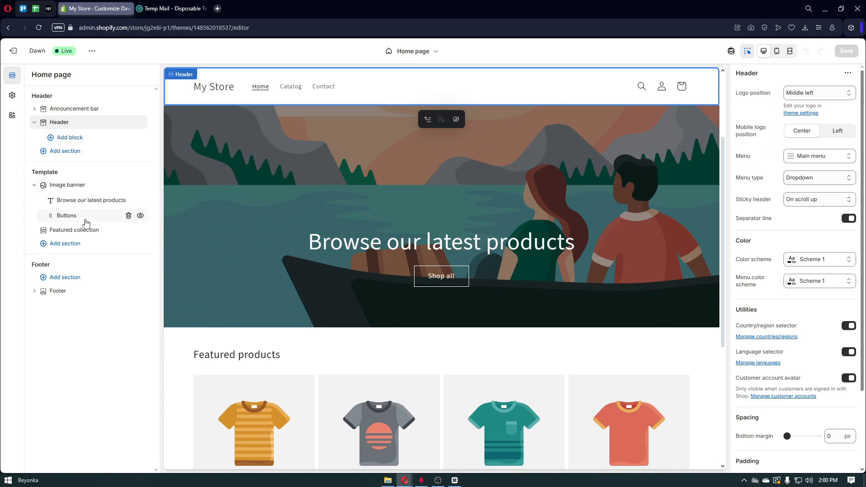
{"action": "left_click", "coordinate": [71, 185]}
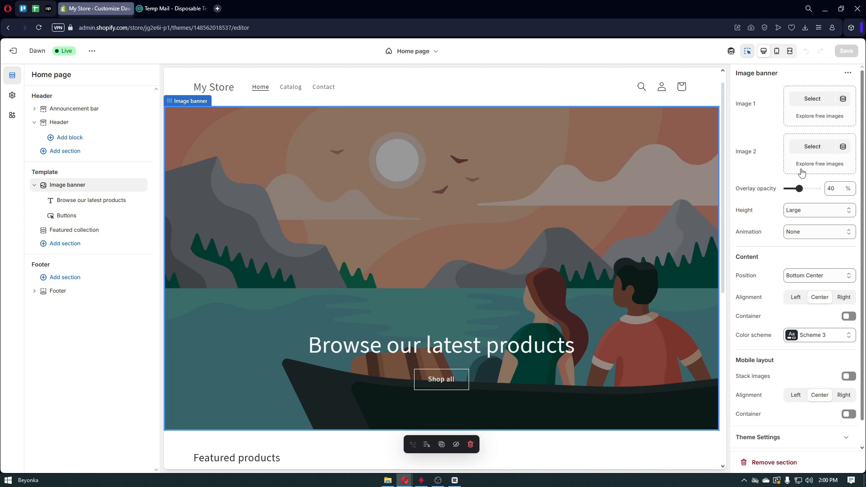
{"action": "scroll", "coordinate": [781, 242], "scroll_direction": "down", "scroll_amount": 1}
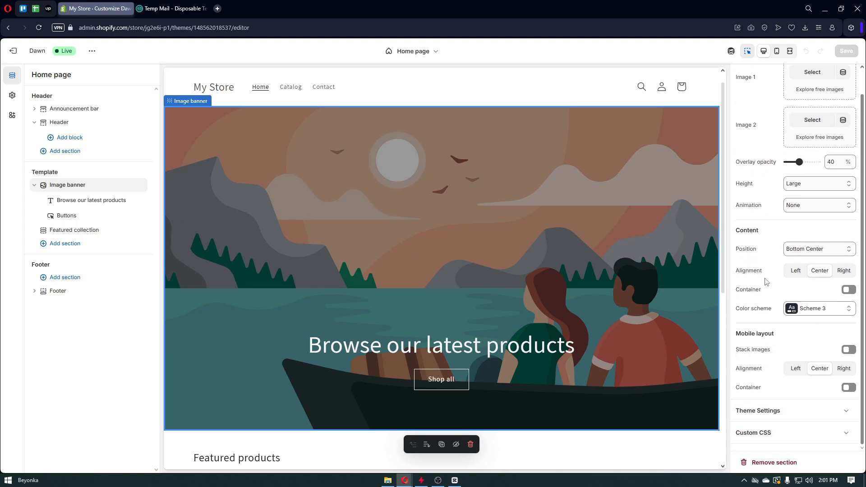
{"action": "scroll", "coordinate": [768, 274], "scroll_direction": "up", "scroll_amount": 1}
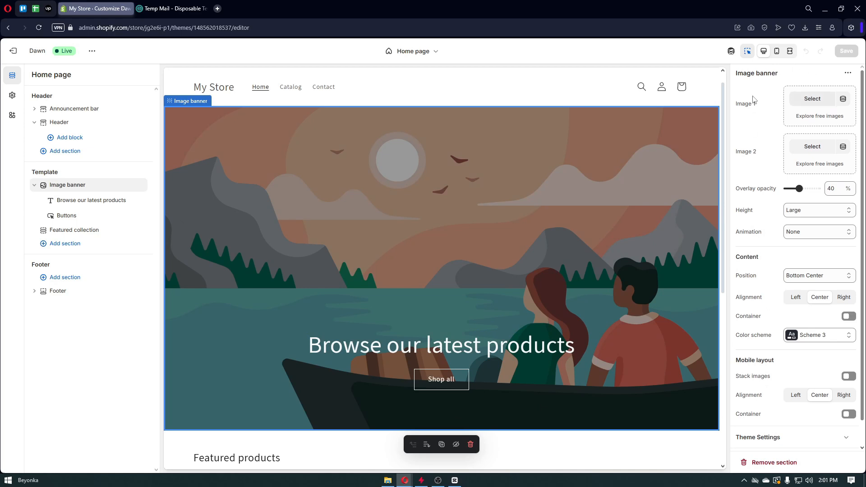
- Add an Email signup section to the footer, set its top and bottom padding to 100 px, and expand its theme settings
{"action": "left_click", "coordinate": [62, 279]}
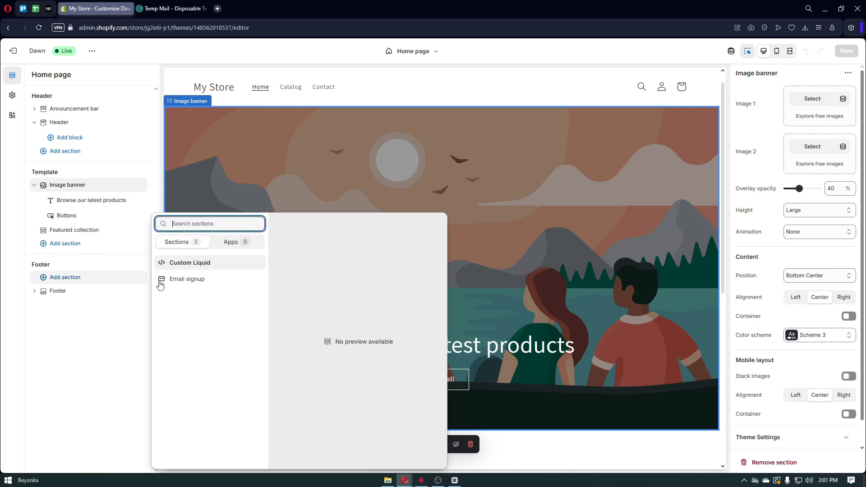
{"action": "left_click", "coordinate": [204, 281]}
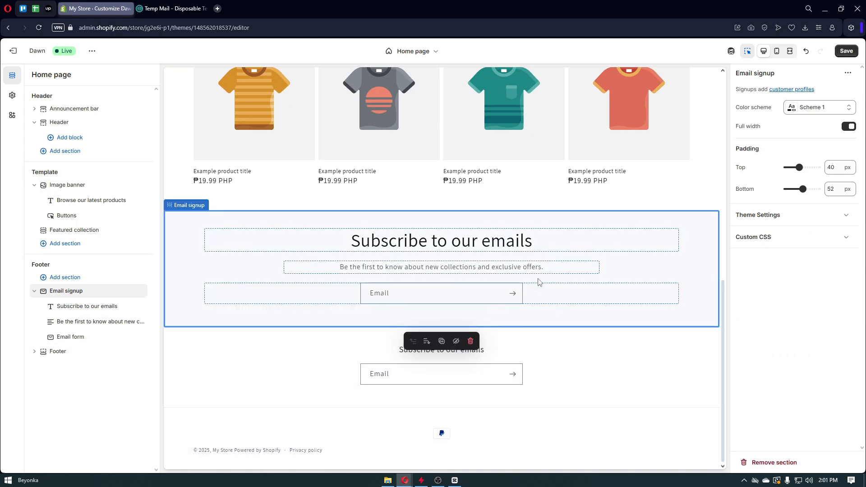
{"action": "left_click_drag", "start_coordinate": [799, 168], "coordinate": [817, 188]}
{"action": "left_click", "coordinate": [846, 217]}
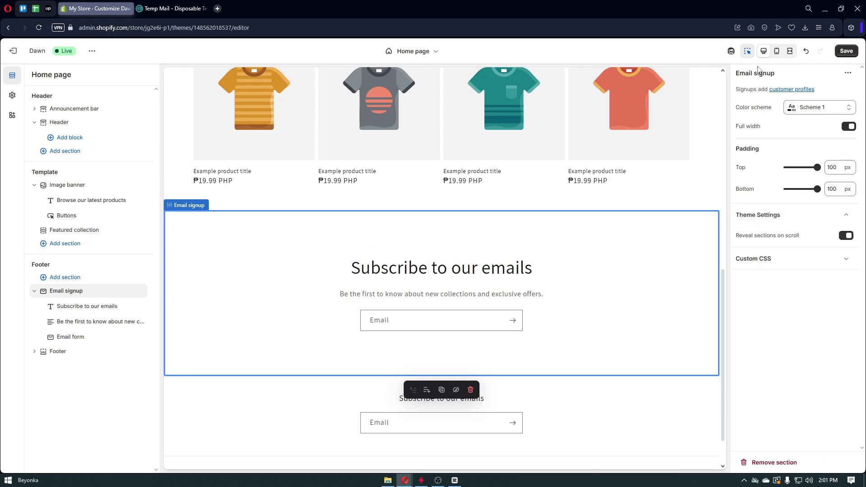
- Preview the home page in mobile and fullscreen views, then leave the theme editor without saving the changes
{"action": "scroll", "coordinate": [528, 256], "scroll_direction": "up", "scroll_amount": 9}
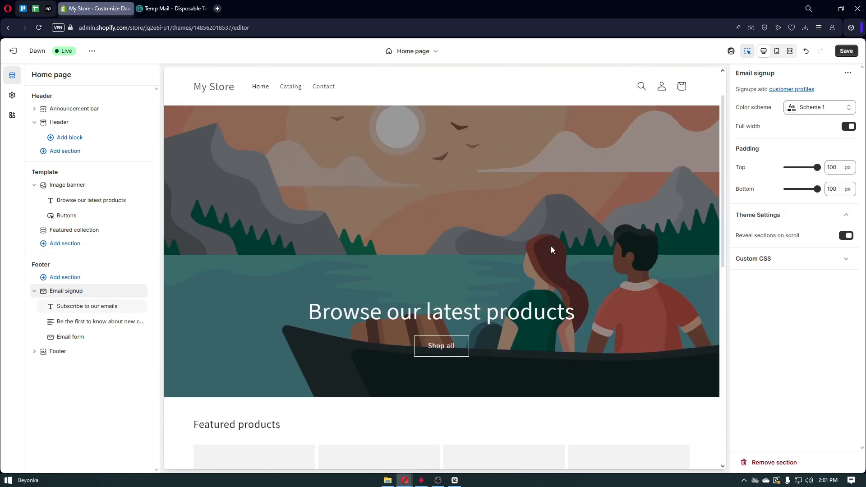
{"action": "scroll", "coordinate": [614, 258], "scroll_direction": "up", "scroll_amount": 2}
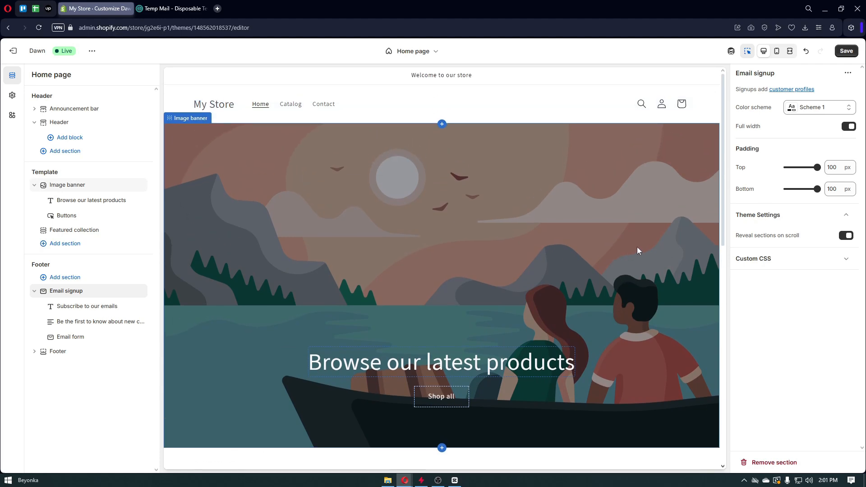
{"action": "left_click", "coordinate": [776, 52]}
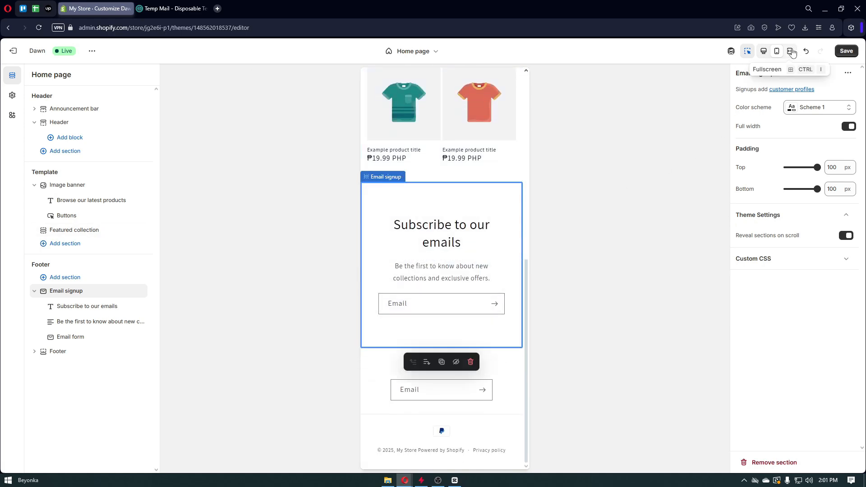
{"action": "left_click", "coordinate": [791, 52]}
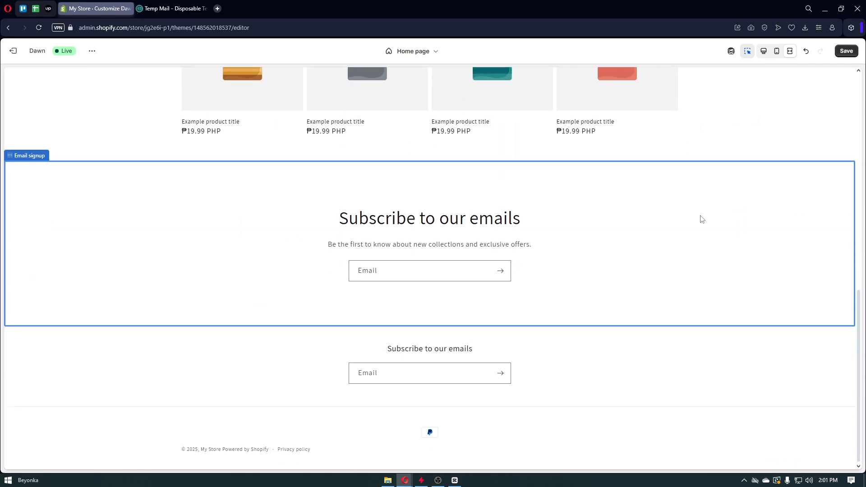
{"action": "scroll", "coordinate": [699, 218], "scroll_direction": "up", "scroll_amount": 15}
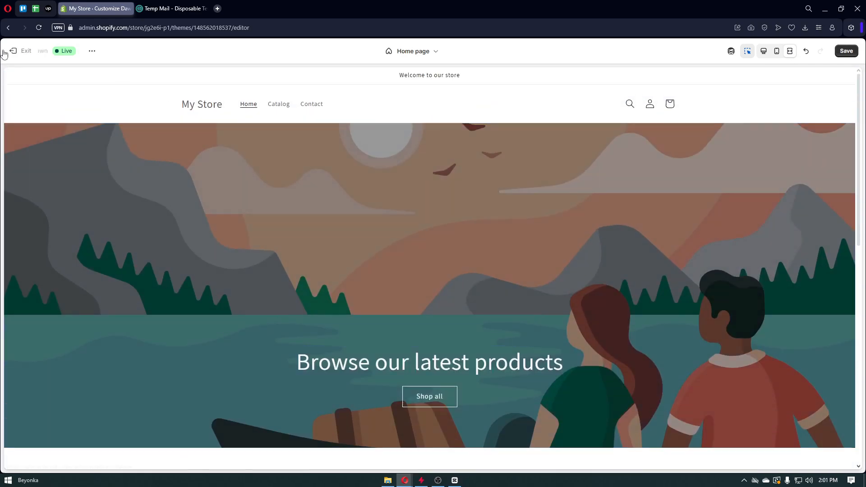
{"action": "left_click", "coordinate": [4, 52]}
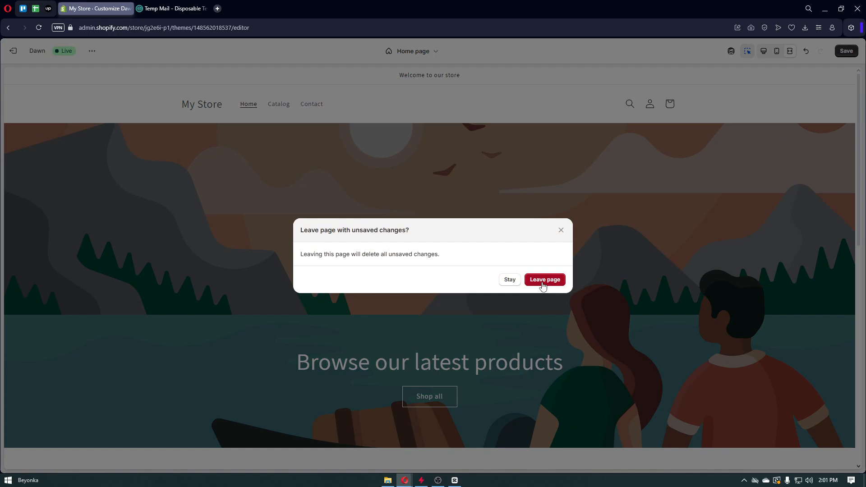
{"action": "left_click", "coordinate": [533, 280]}
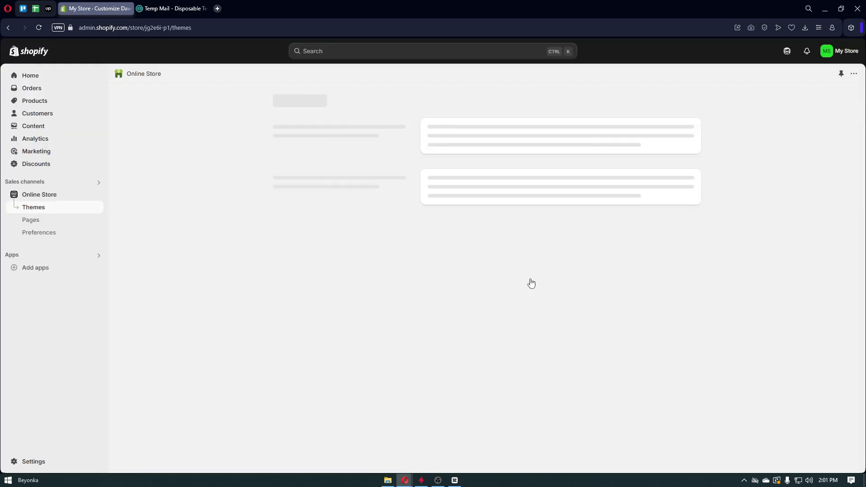
- Browse the popular free themes and add Shopify's Dawn theme to the theme library
{"action": "scroll", "coordinate": [543, 348], "scroll_direction": "down", "scroll_amount": 4}
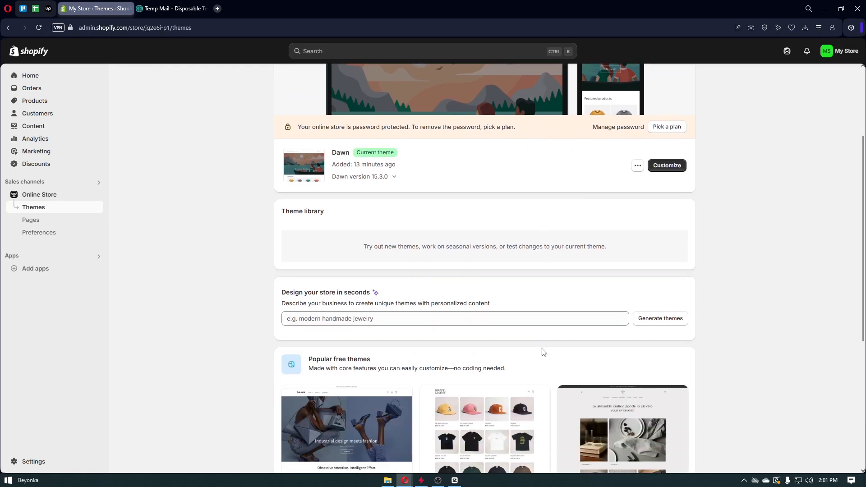
{"action": "scroll", "coordinate": [545, 358], "scroll_direction": "down", "scroll_amount": 1}
{"action": "scroll", "coordinate": [537, 364], "scroll_direction": "down", "scroll_amount": 2}
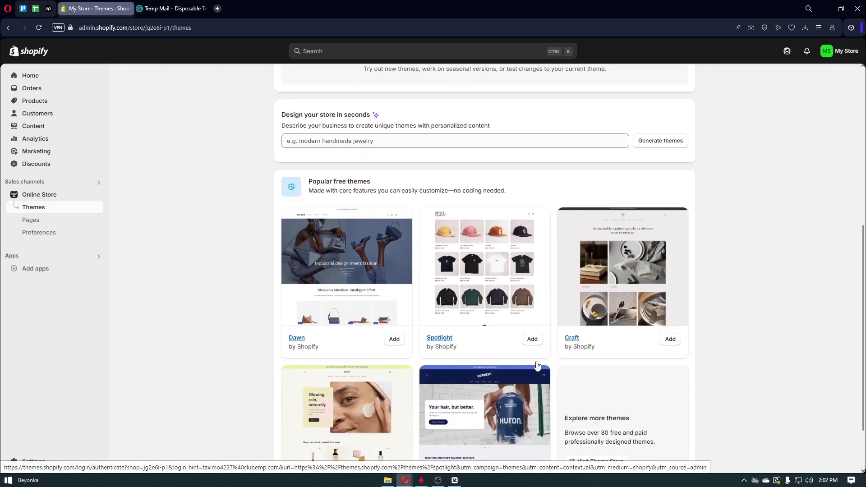
{"action": "scroll", "coordinate": [536, 365], "scroll_direction": "down", "scroll_amount": 2}
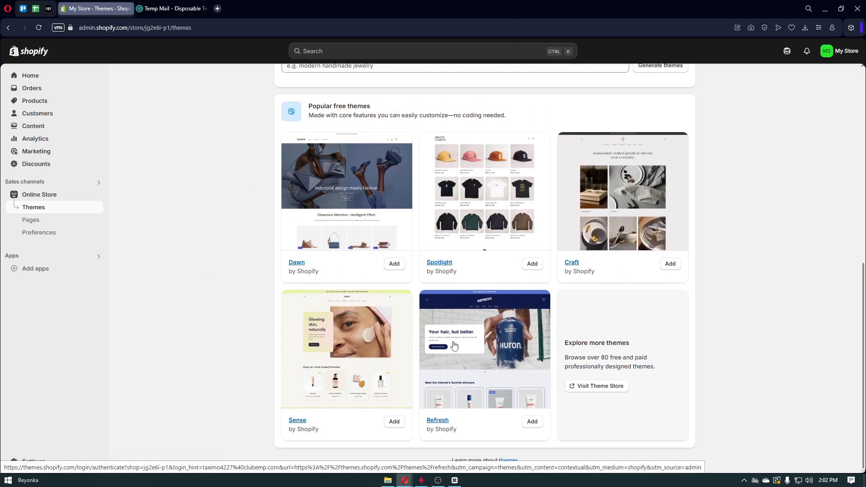
{"action": "scroll", "coordinate": [458, 341], "scroll_direction": "up", "scroll_amount": 1}
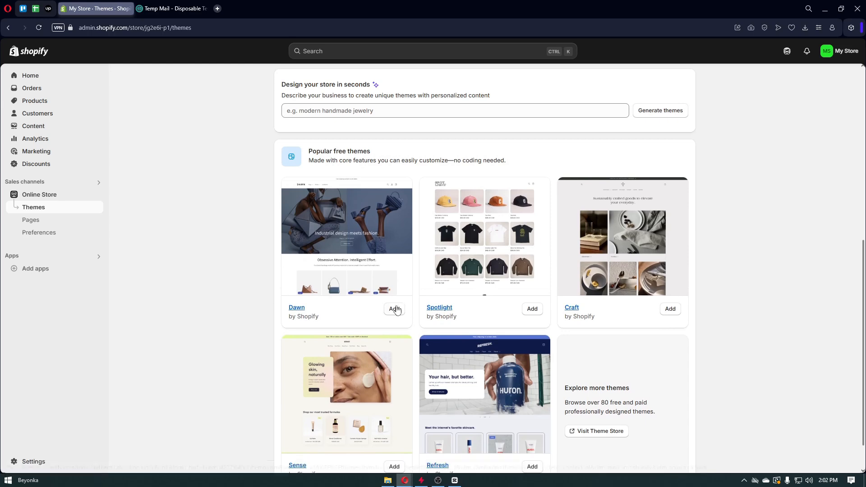
{"action": "left_click", "coordinate": [398, 310]}
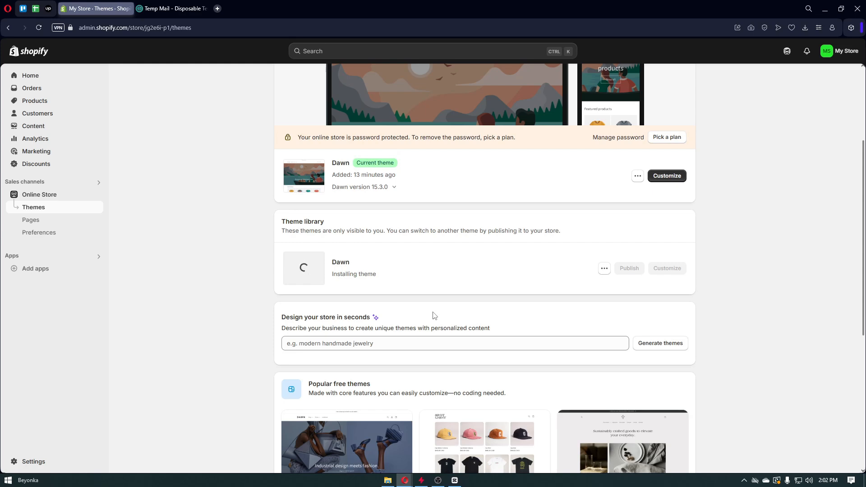
- Open the Shopify App Store from the recommended apps for the store
{"action": "scroll", "coordinate": [433, 316], "scroll_direction": "down", "scroll_amount": 4}
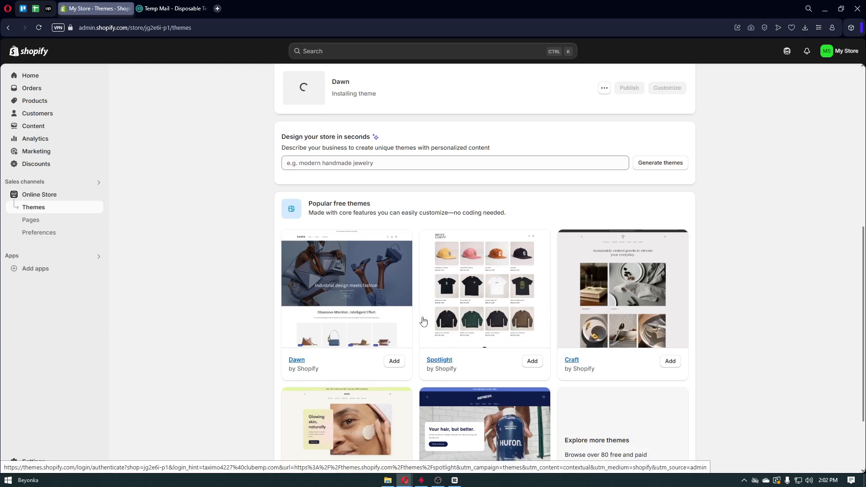
{"action": "scroll", "coordinate": [421, 323], "scroll_direction": "up", "scroll_amount": 6}
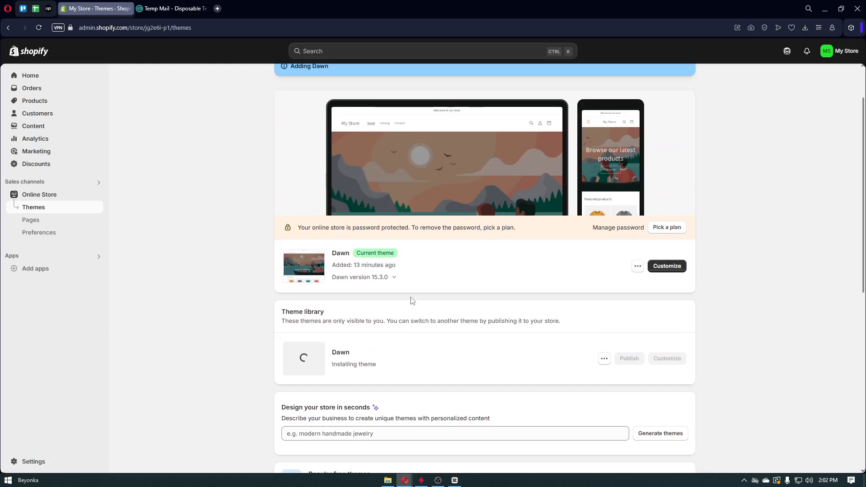
{"action": "scroll", "coordinate": [411, 301], "scroll_direction": "up", "scroll_amount": 2}
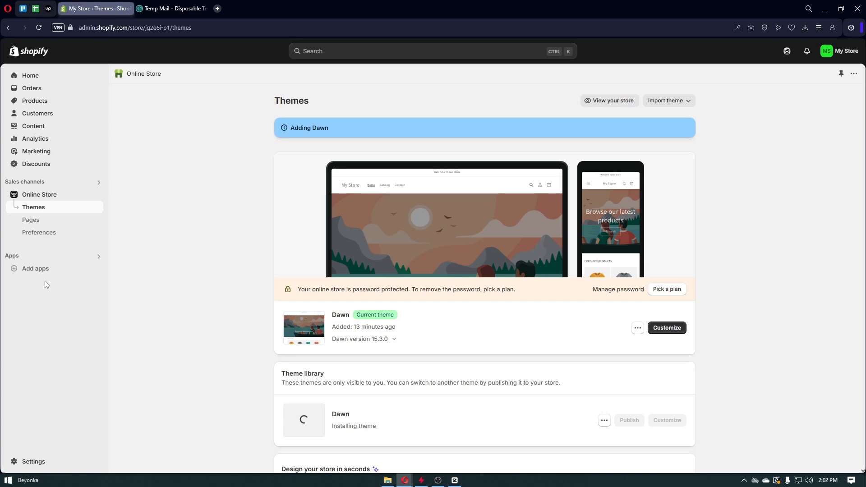
{"action": "left_click", "coordinate": [53, 269]}
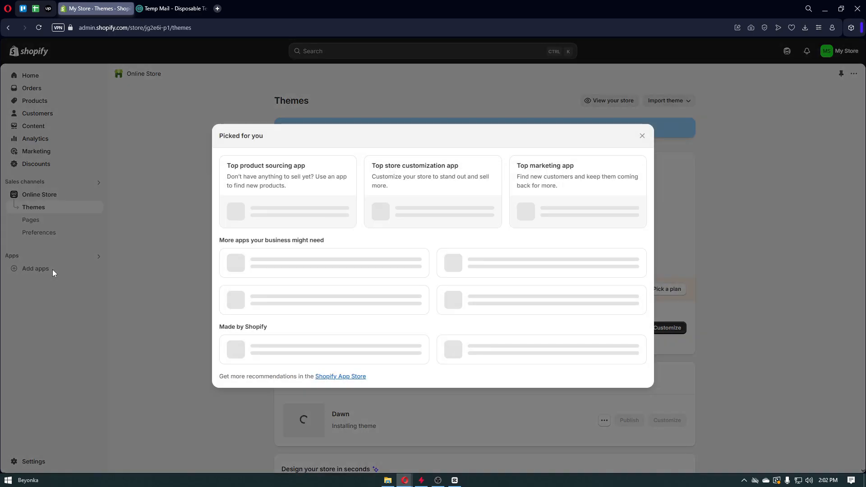
{"action": "left_click", "coordinate": [349, 419]}
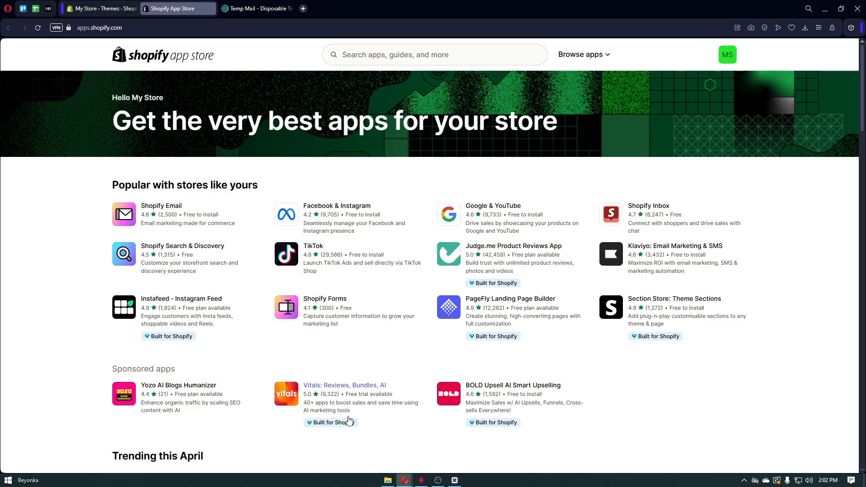
- Search the Shopify App Store for "cj dropshipping"
{"action": "left_click", "coordinate": [417, 54]}
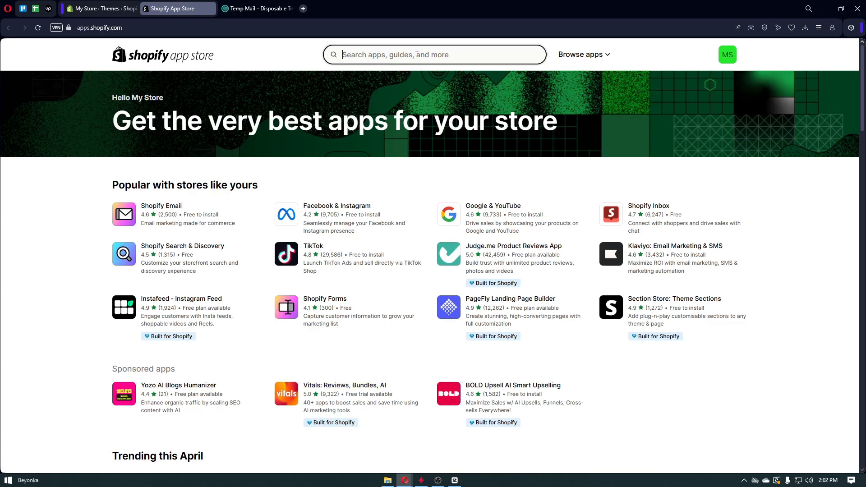
{"action": "type", "text": "cj"}
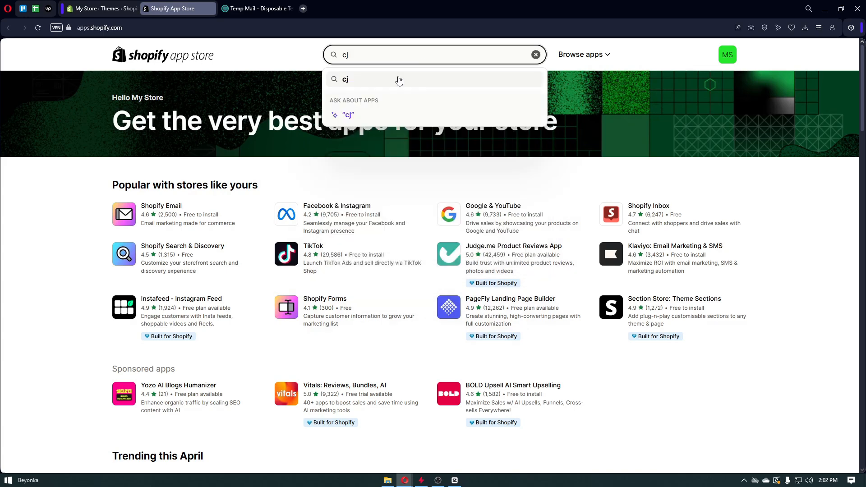
{"action": "type", "text": " drop"}
{"action": "left_click", "coordinate": [395, 84]}
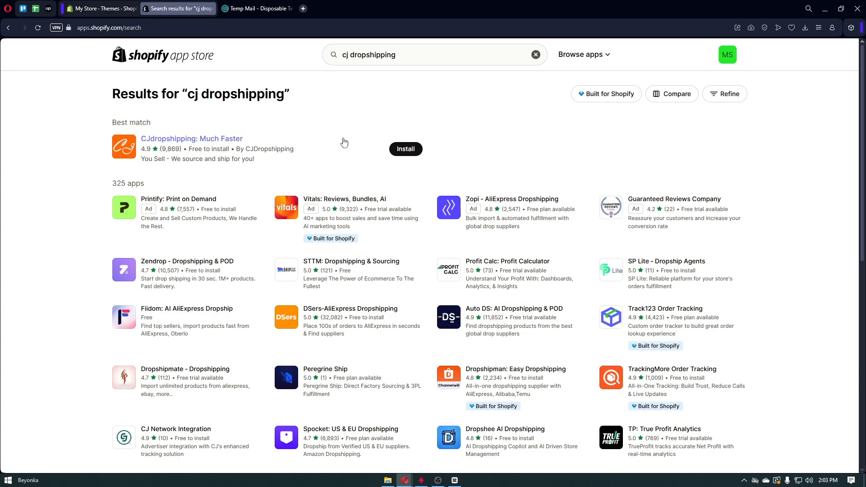
- Return to the App Store home page and browse the popular, sponsored and trending apps
{"action": "left_click", "coordinate": [181, 56]}
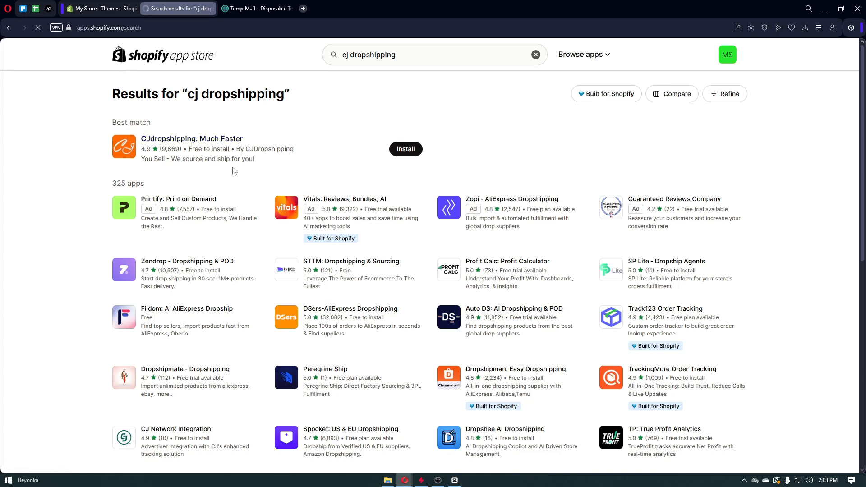
{"action": "scroll", "coordinate": [235, 173], "scroll_direction": "down", "scroll_amount": 1}
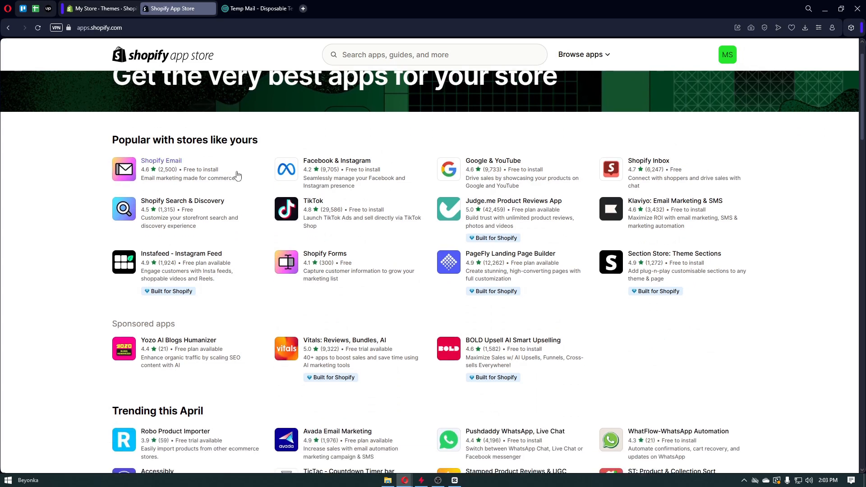
{"action": "scroll", "coordinate": [237, 174], "scroll_direction": "down", "scroll_amount": 1}
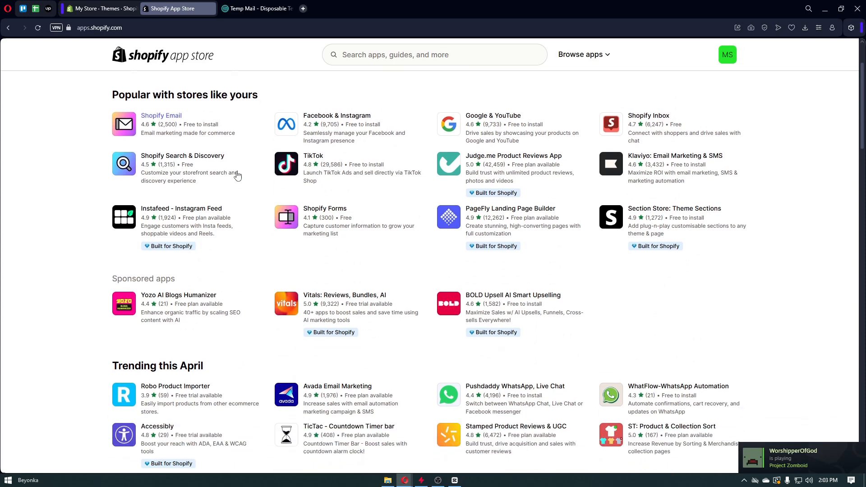
{"action": "scroll", "coordinate": [236, 174], "scroll_direction": "down", "scroll_amount": 1}
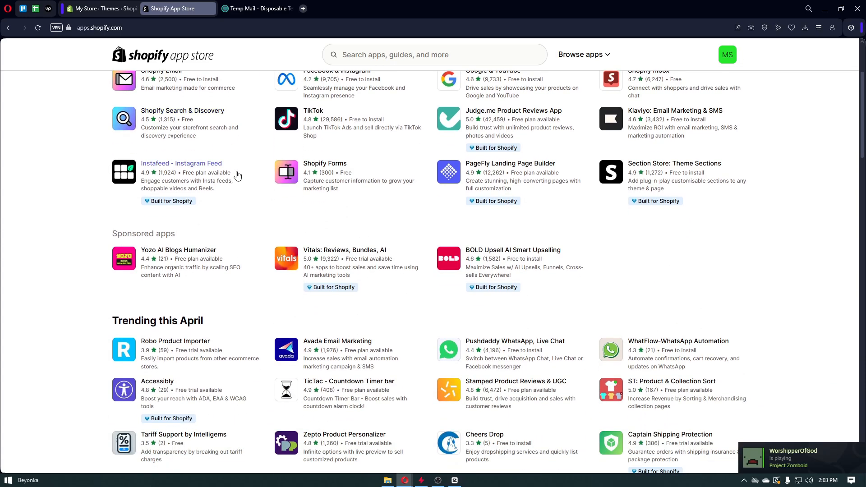
{"action": "scroll", "coordinate": [237, 176], "scroll_direction": "down", "scroll_amount": 1}
{"action": "scroll", "coordinate": [238, 176], "scroll_direction": "up", "scroll_amount": 4}
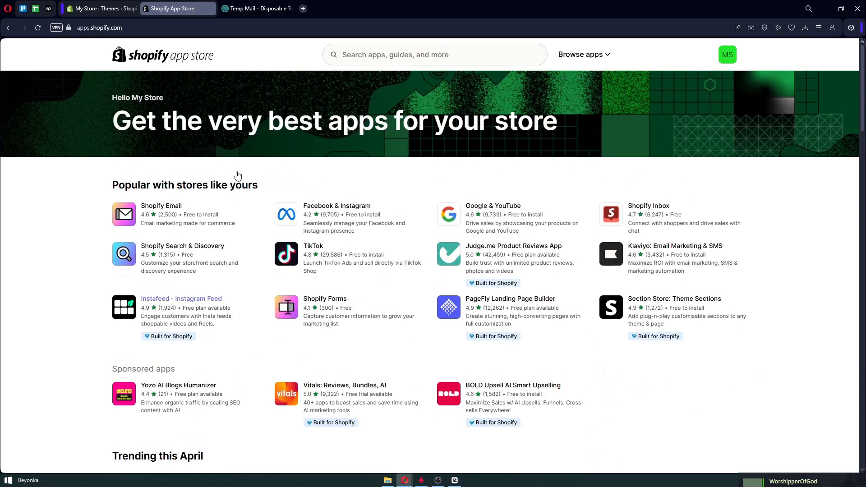
{"action": "left_click", "coordinate": [139, 57]}
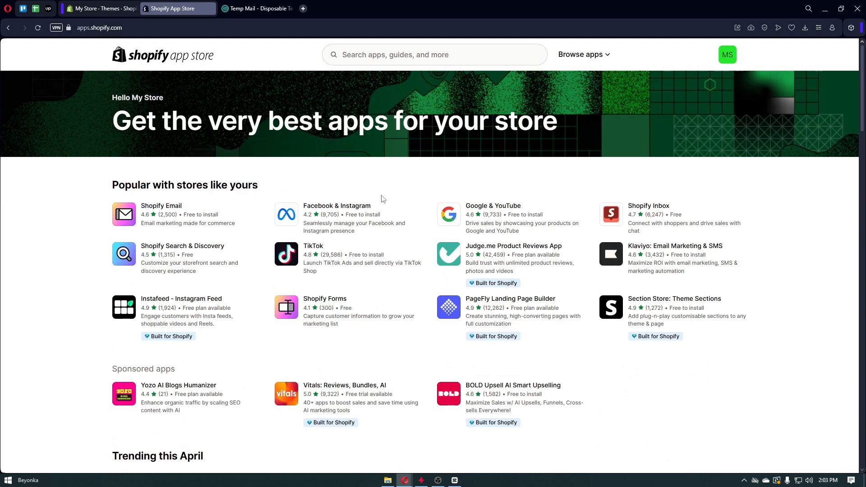
- Return to the store admin, dismiss the app recommendations, look over the themes page and open the admin home page
{"action": "left_click", "coordinate": [113, 8]}
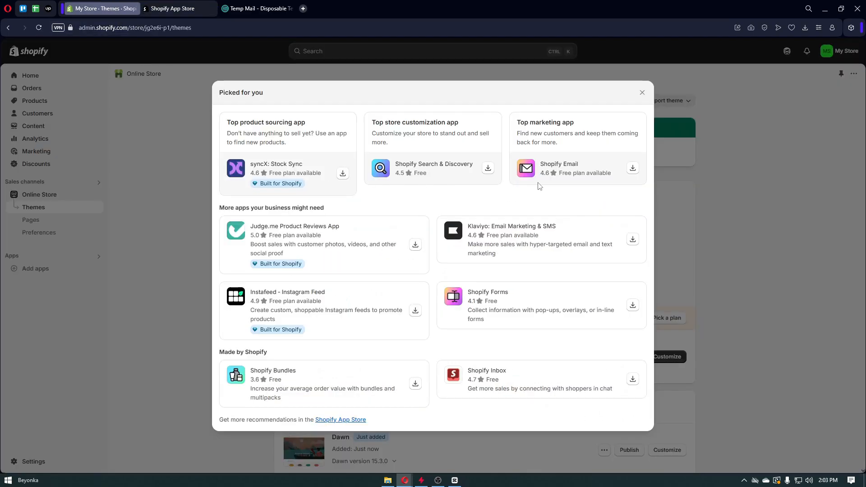
{"action": "left_click", "coordinate": [641, 94]}
{"action": "scroll", "coordinate": [722, 185], "scroll_direction": "down", "scroll_amount": 10}
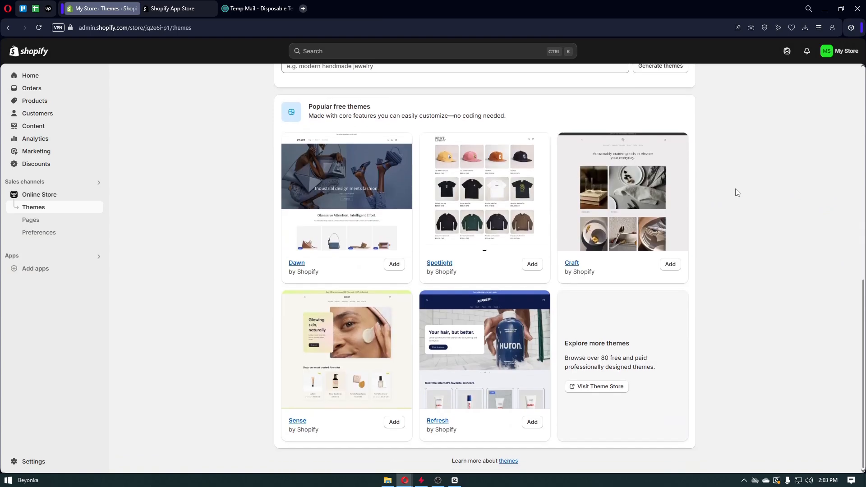
{"action": "scroll", "coordinate": [736, 192], "scroll_direction": "up", "scroll_amount": 4}
{"action": "scroll", "coordinate": [735, 192], "scroll_direction": "up", "scroll_amount": 5}
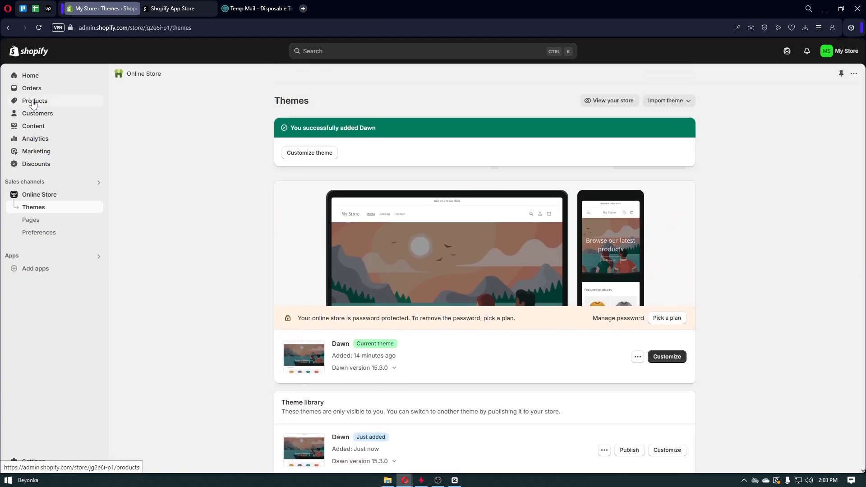
{"action": "left_click", "coordinate": [37, 77]}
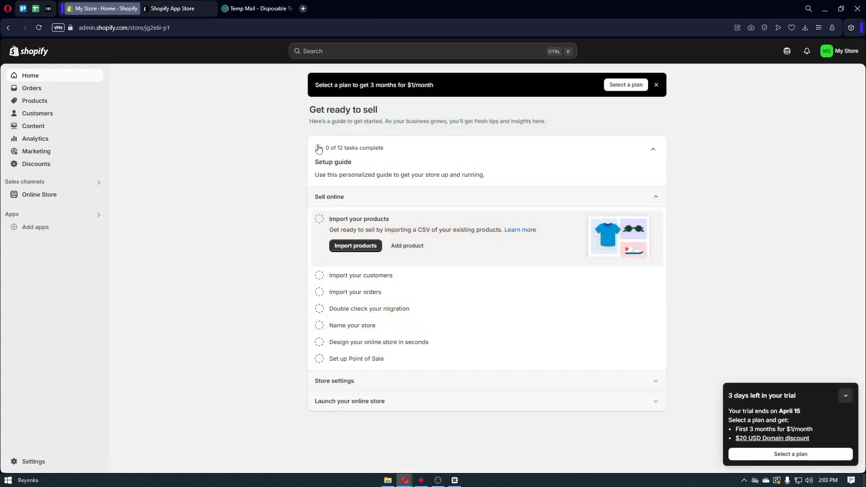